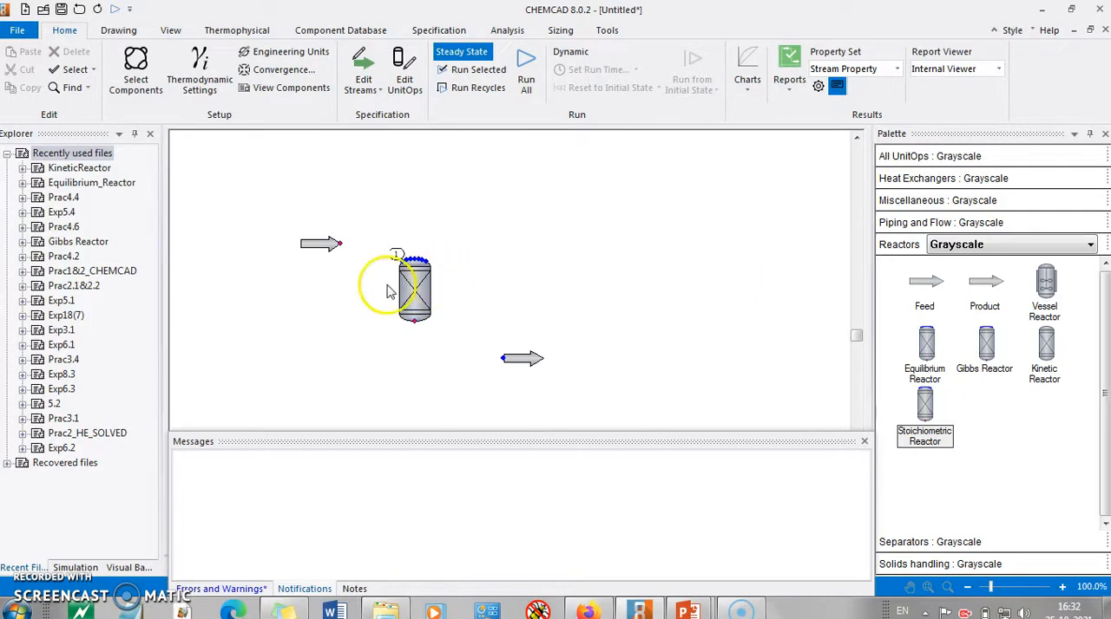
Connect the feed to the reactor inlet and the reactor outlet to the product with streams
click(339, 244)
click(415, 256)
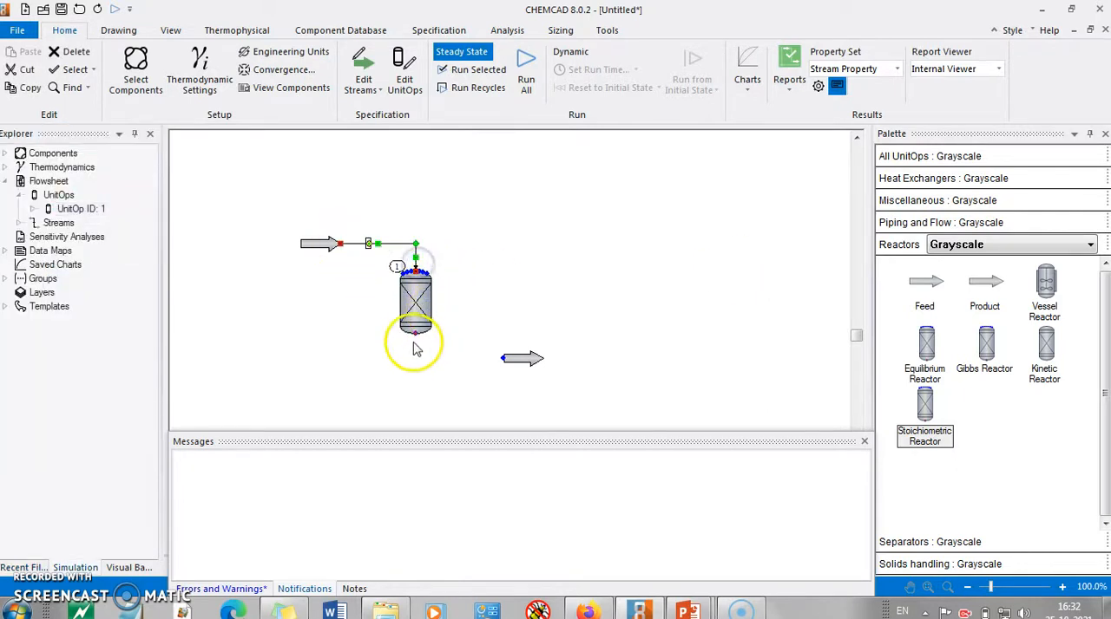
click(497, 359)
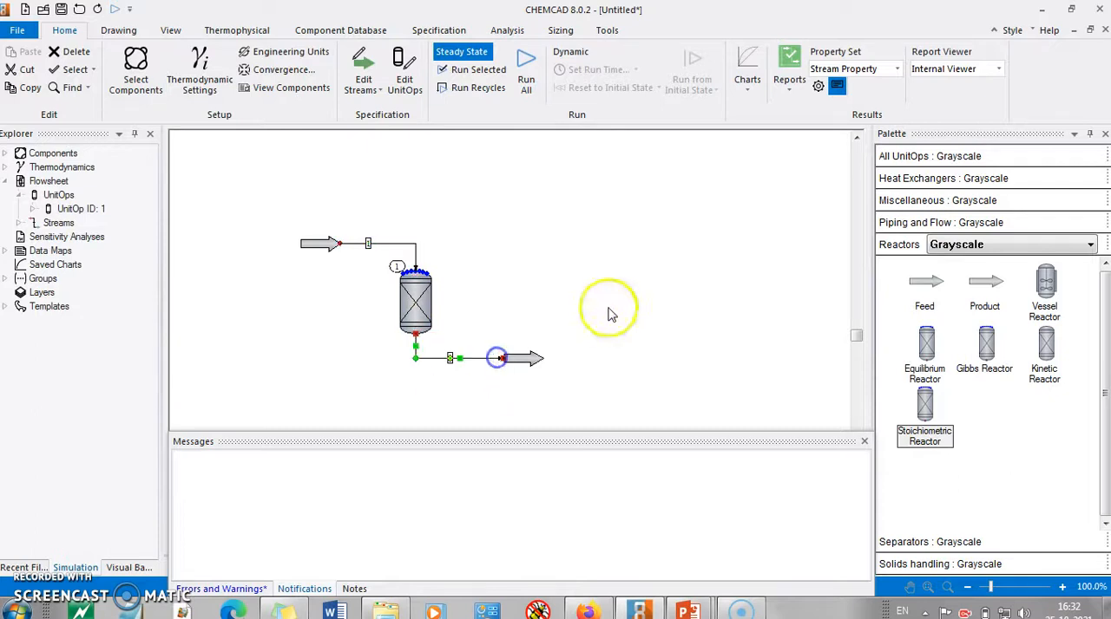
Open the feed stream's specification and check the required feed conditions and their units against the problem slide
click(330, 248)
double_click(329, 250)
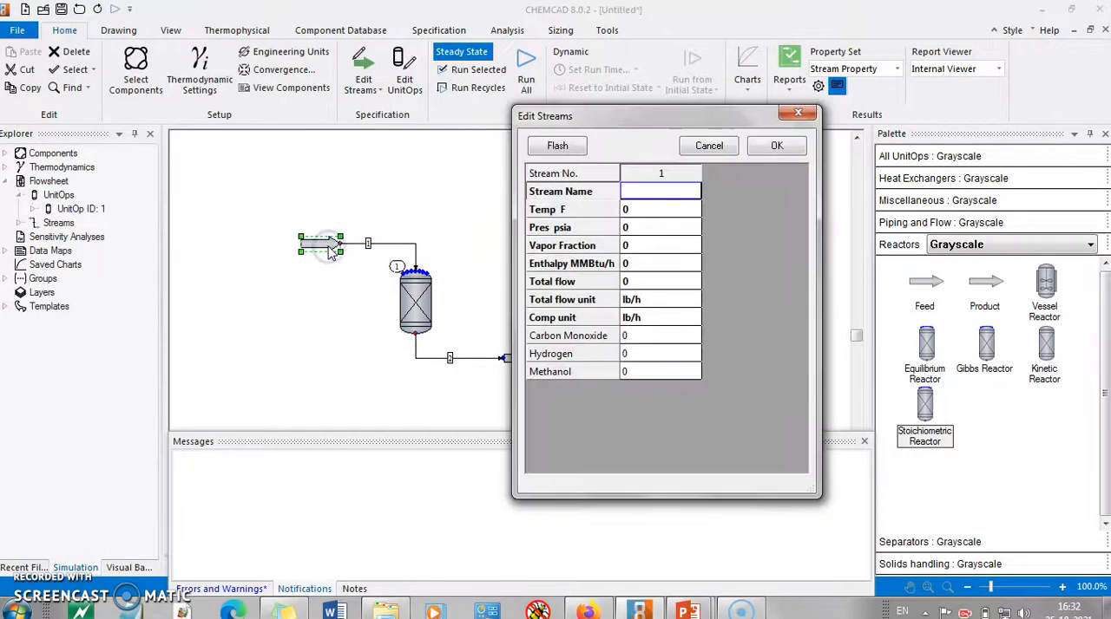
key(alt+Tab)
click(437, 276)
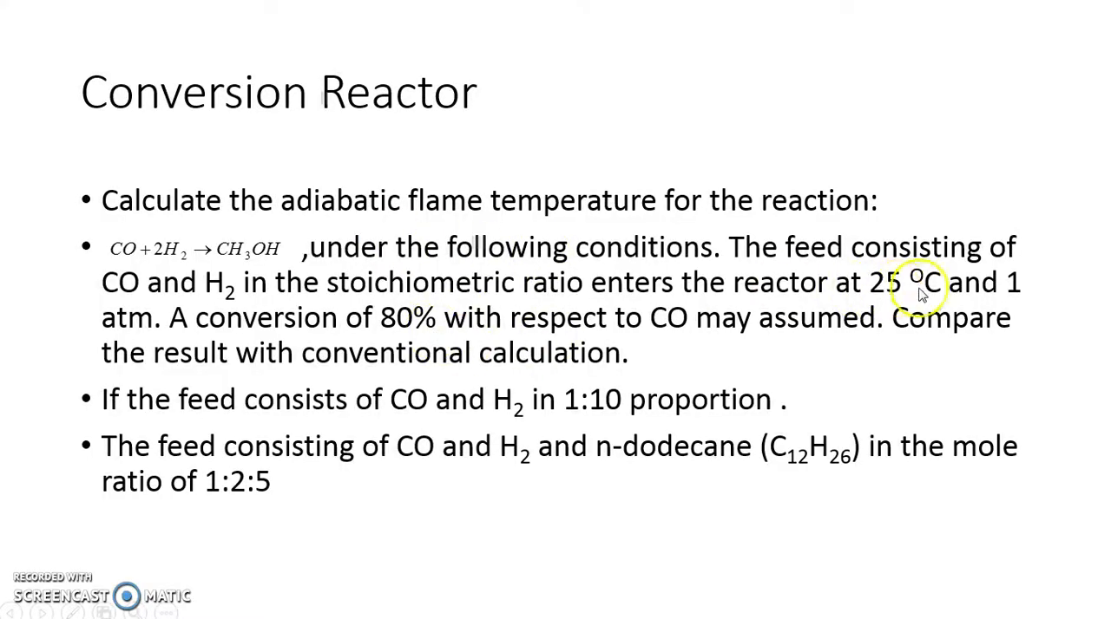
key(alt+Tab)
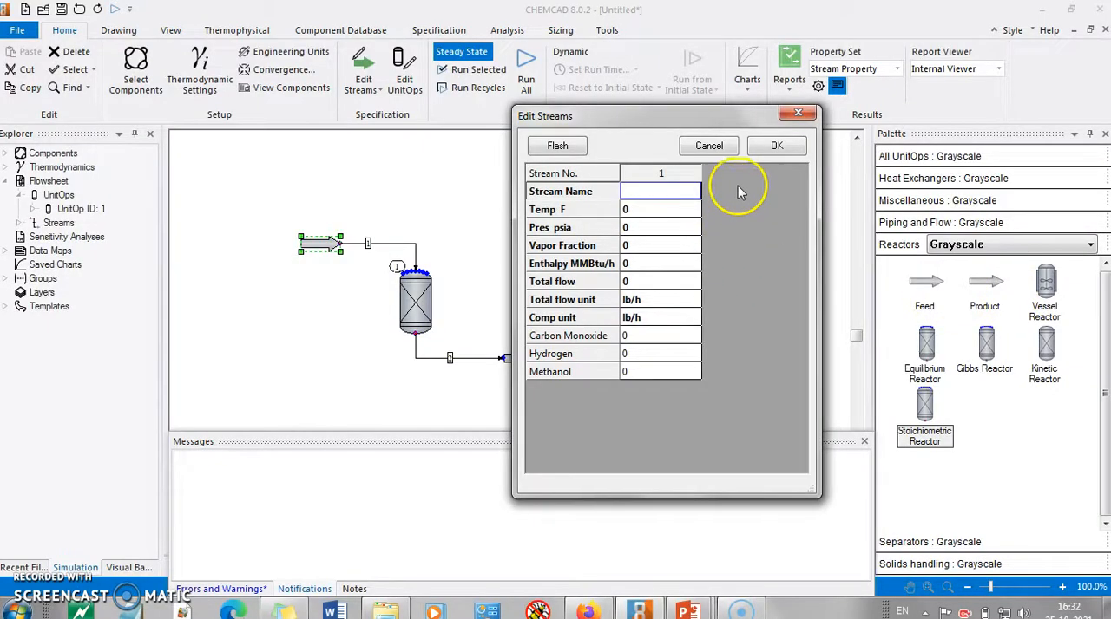
click(797, 113)
Change the flowsheet's engineering units to C for temperature and atm for pressure
click(263, 56)
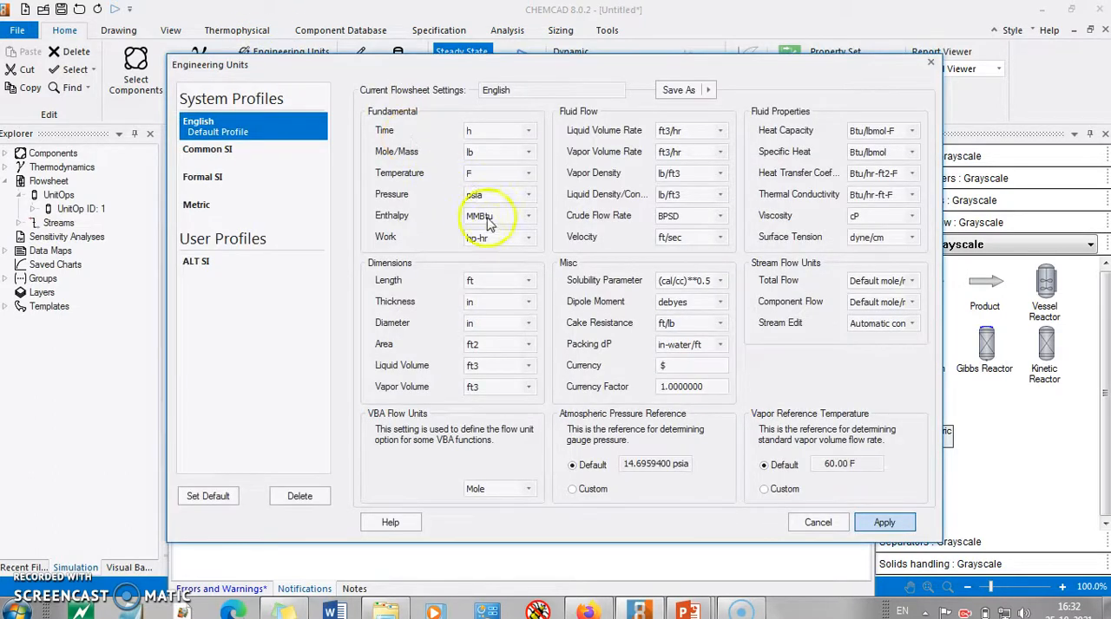
click(527, 173)
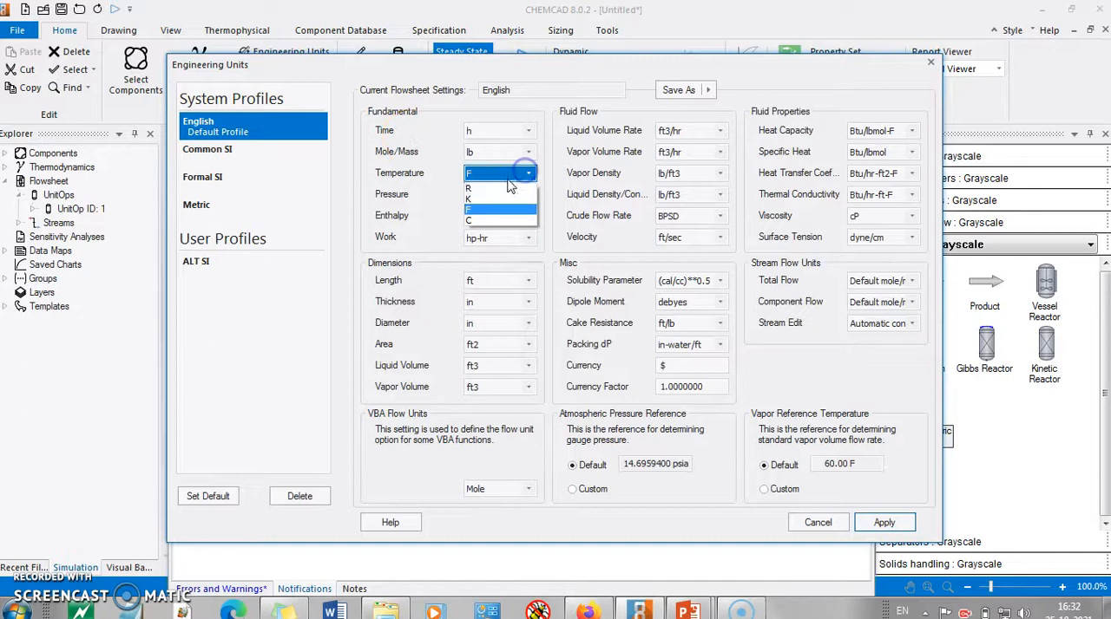
click(491, 220)
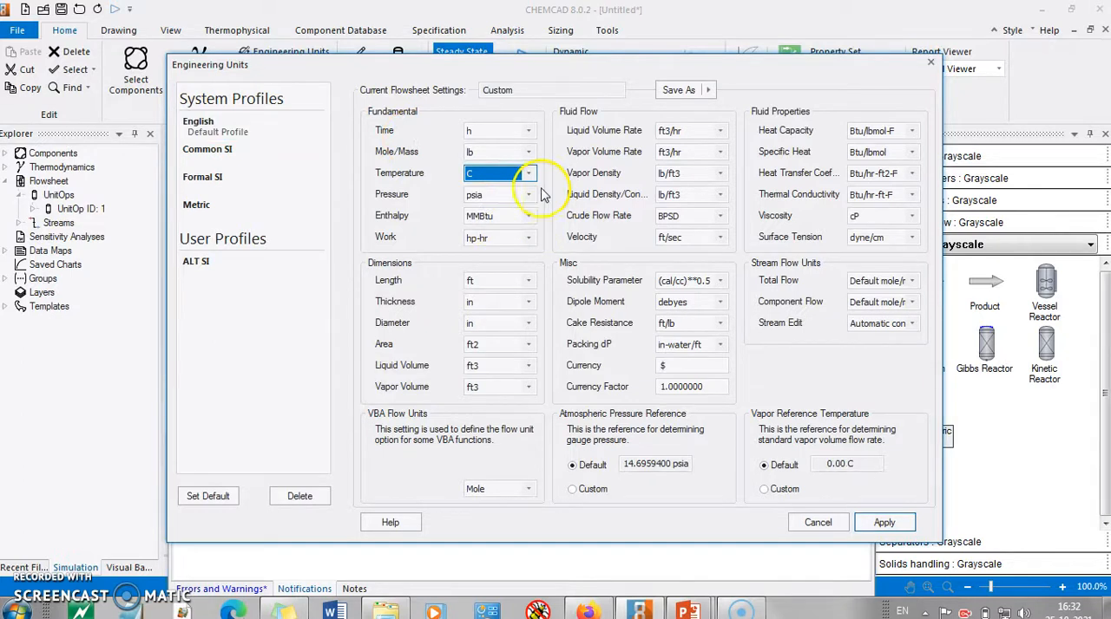
click(528, 195)
click(509, 216)
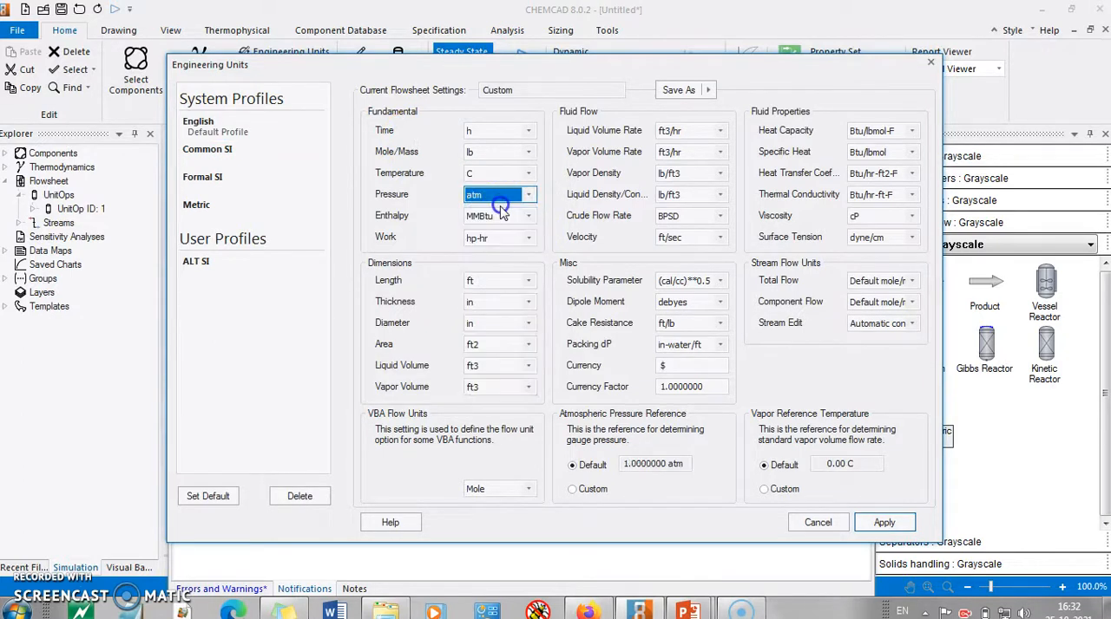
click(884, 522)
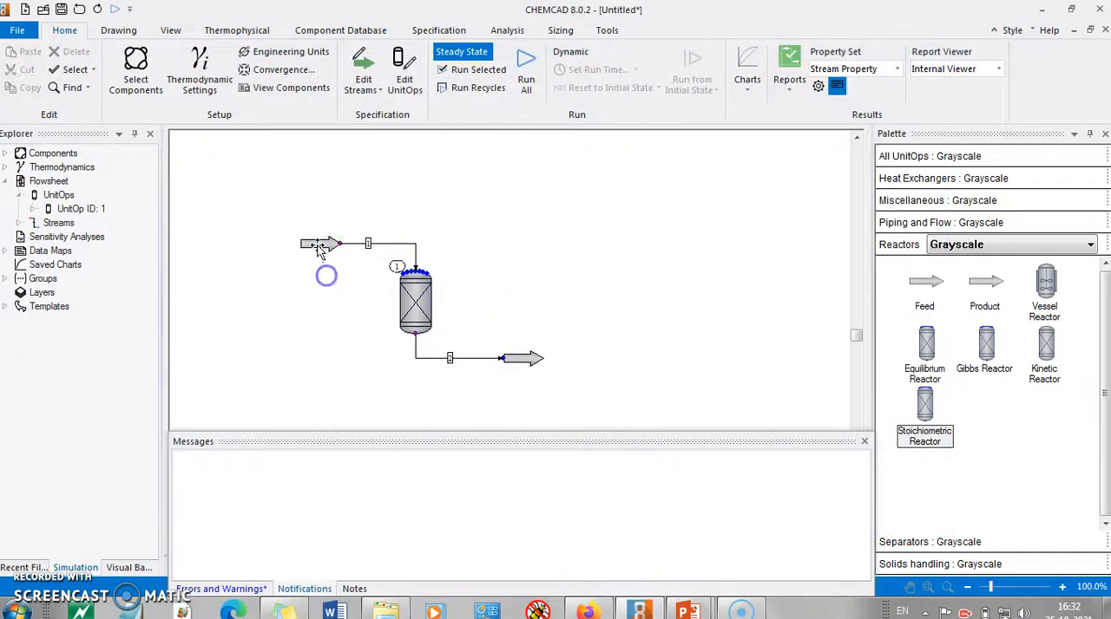
Name the inlet stream Feed and set its temperature to 25 C and pressure to 1 atm
double_click(321, 243)
click(651, 213)
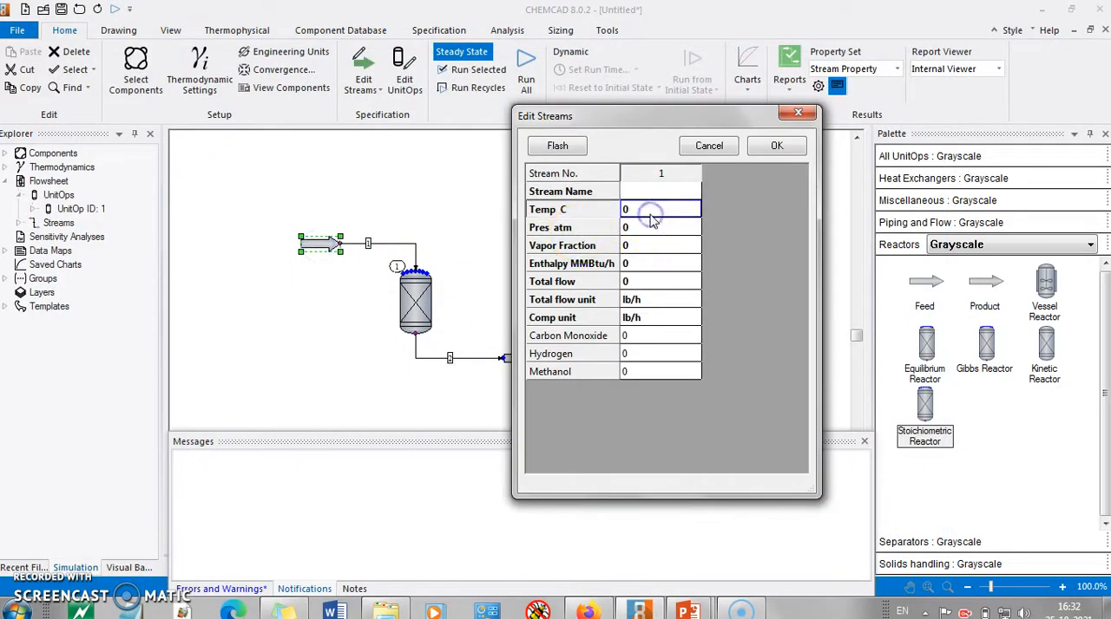
click(653, 227)
text(1)
click(646, 191)
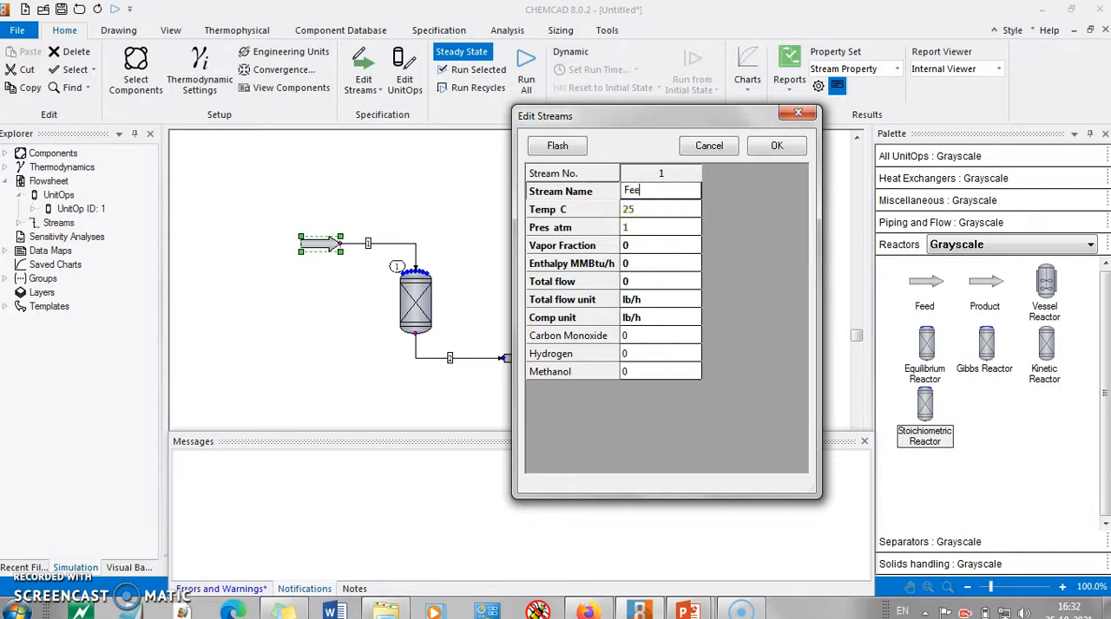
text(Feed)
Set the feed stream's component unit to mole fractions
click(657, 318)
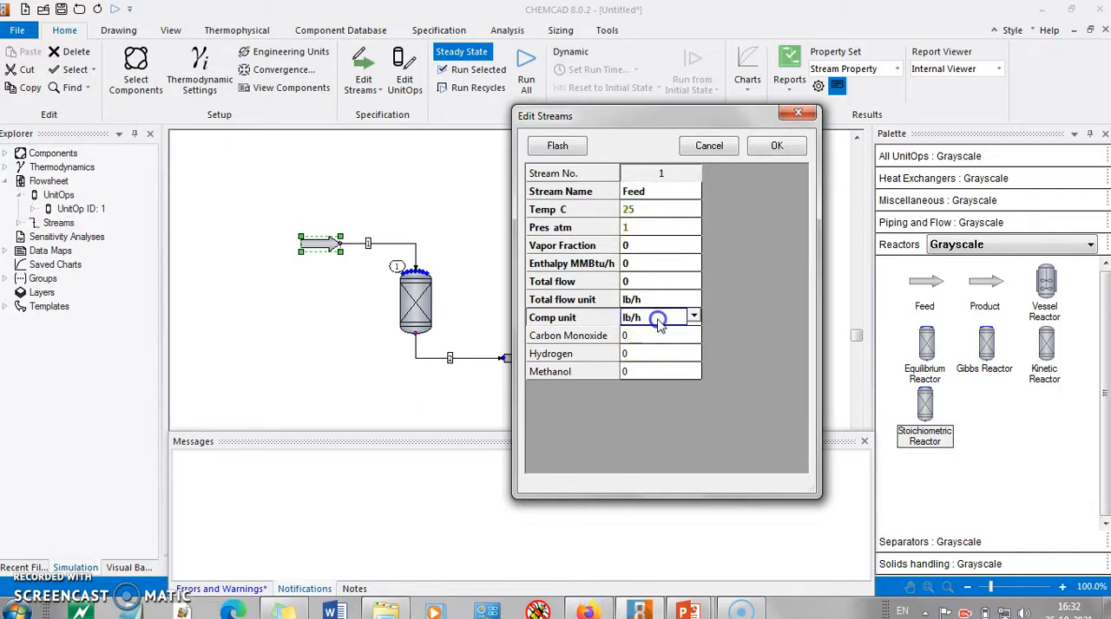
click(694, 317)
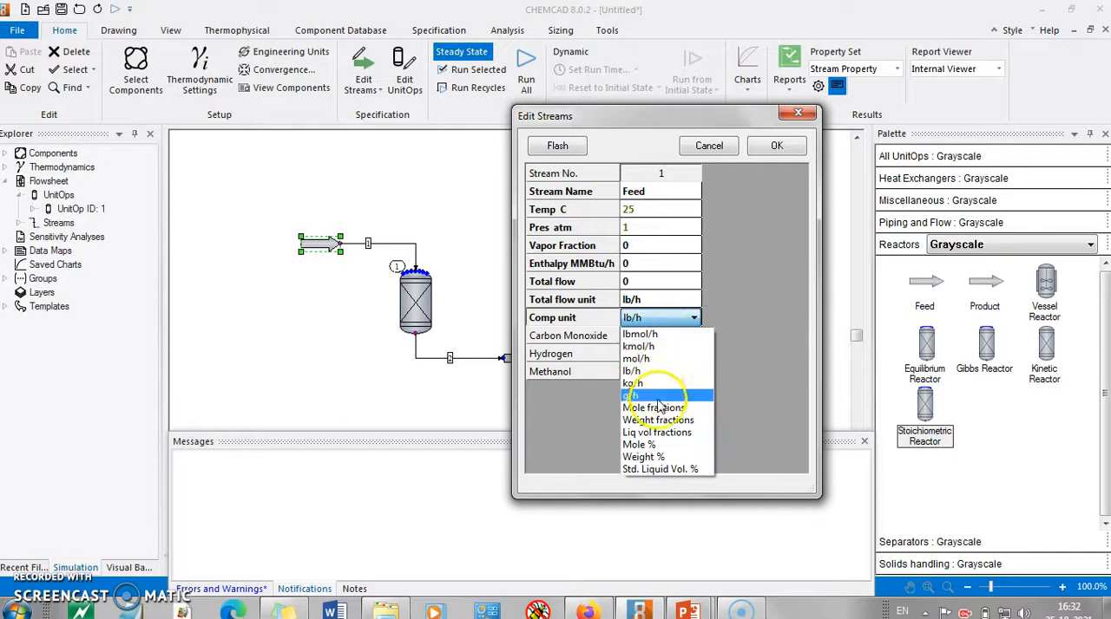
click(662, 406)
click(649, 340)
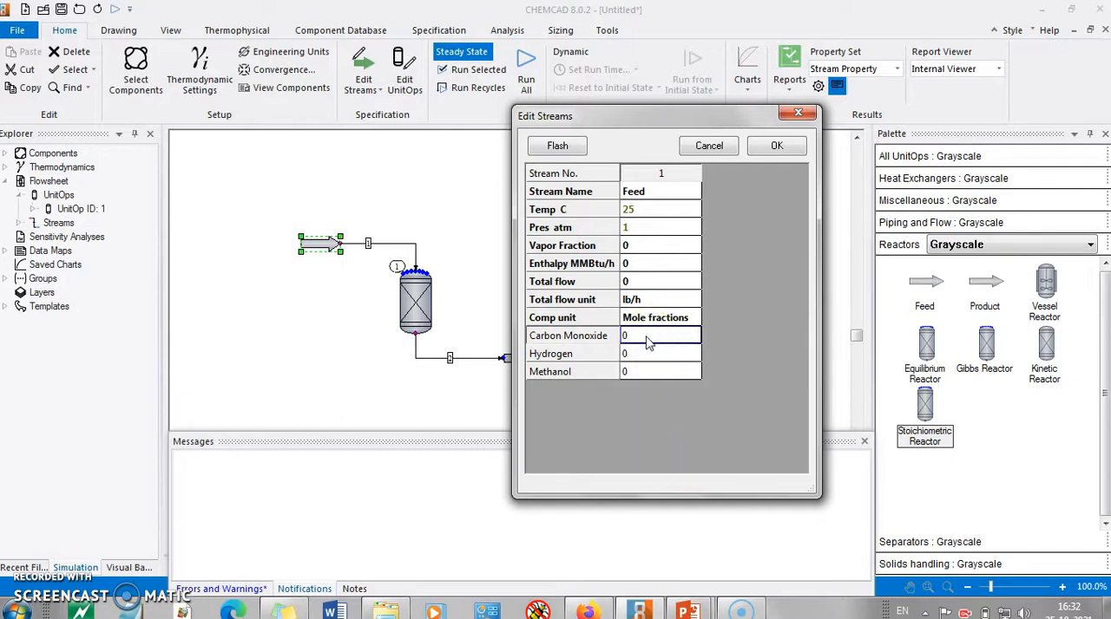
Specify the feed composition in kmol/h with carbon monoxide 1, hydrogen 2 and methanol 0
click(694, 318)
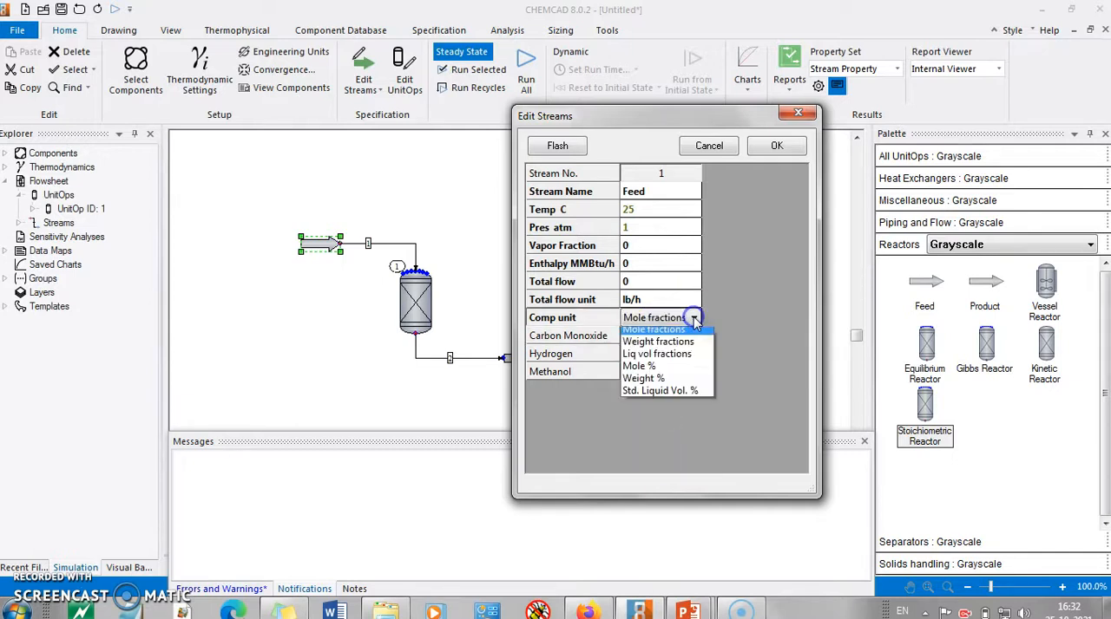
click(655, 347)
click(652, 341)
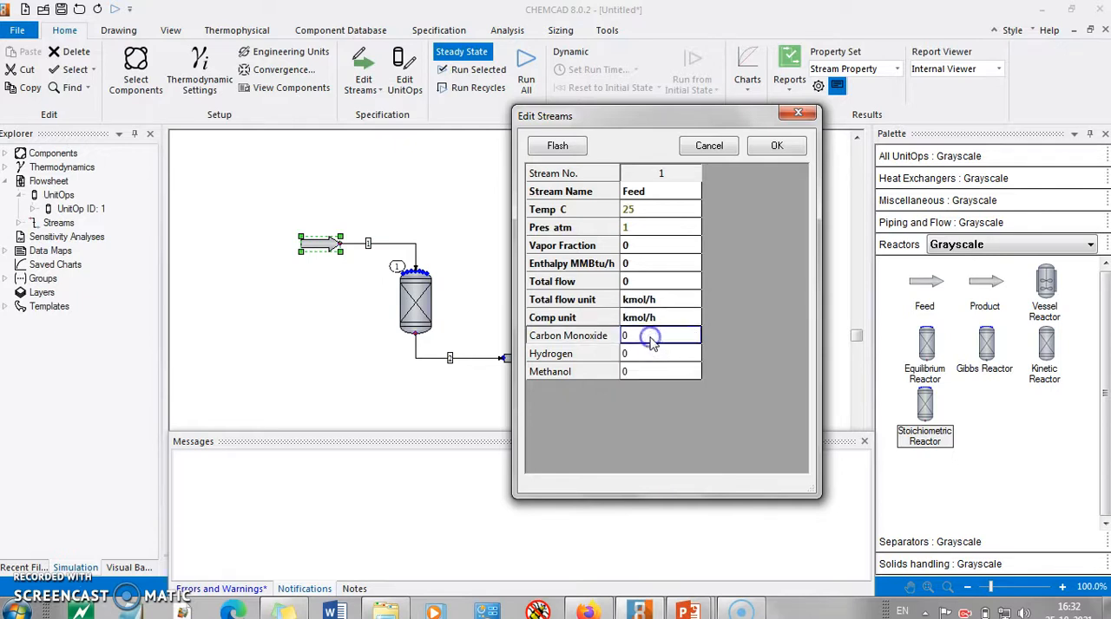
text(1)
click(650, 355)
text(1)
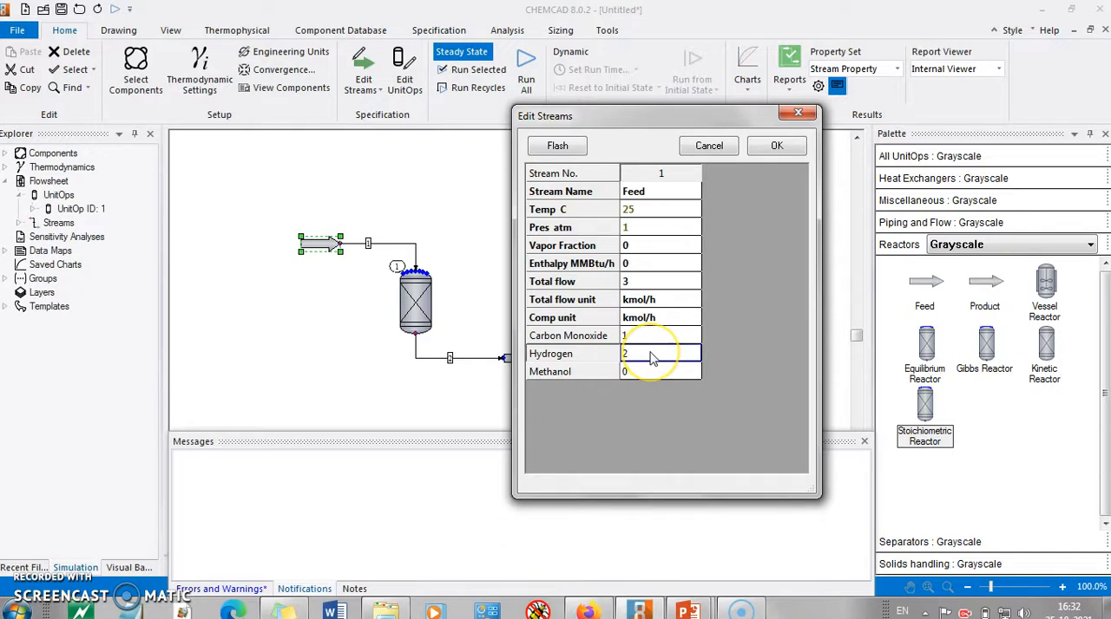
click(643, 375)
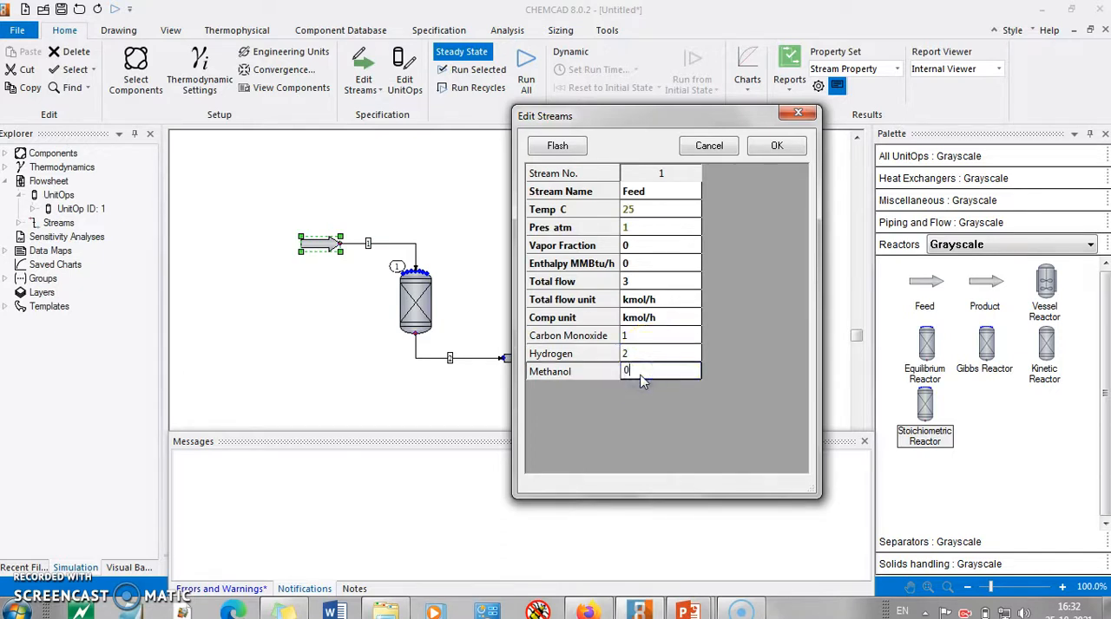
Flash the feed stream and accept its specification
click(661, 281)
click(577, 146)
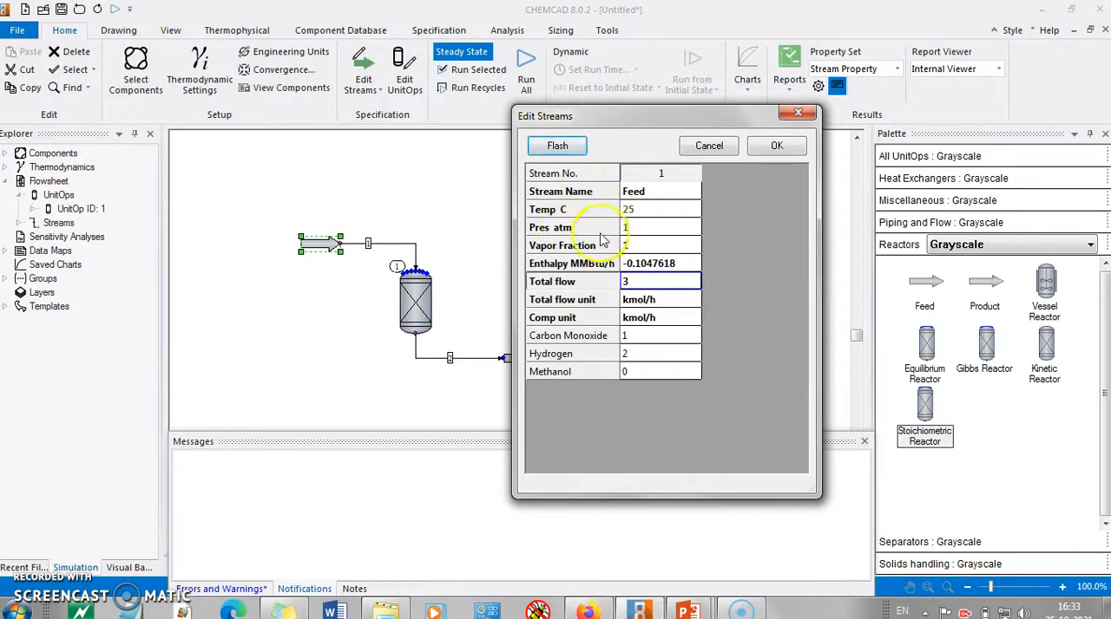
click(777, 146)
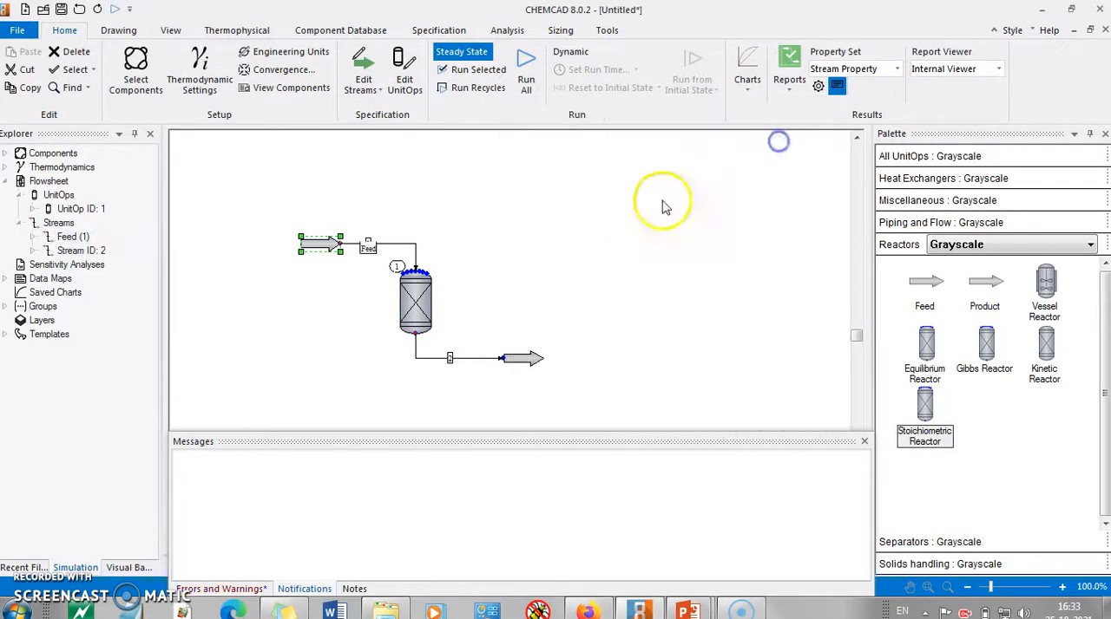
Set the stoichiometric reactor to adiabatic mode with carbon monoxide as key component and a fractional conversion of 0.8, consulting the problem slide
double_click(410, 299)
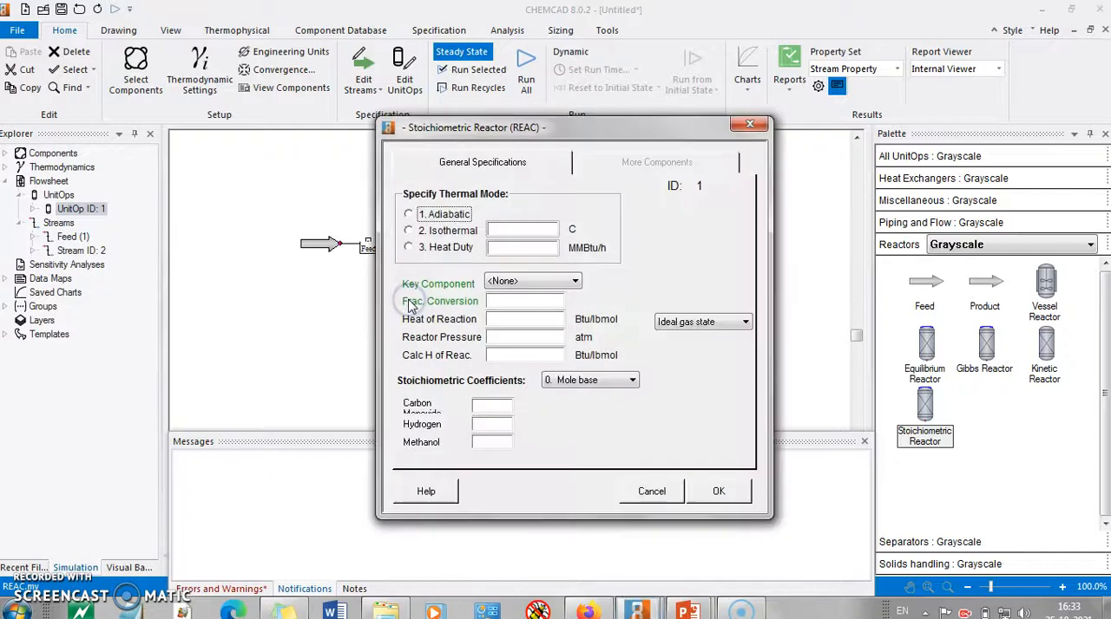
click(423, 217)
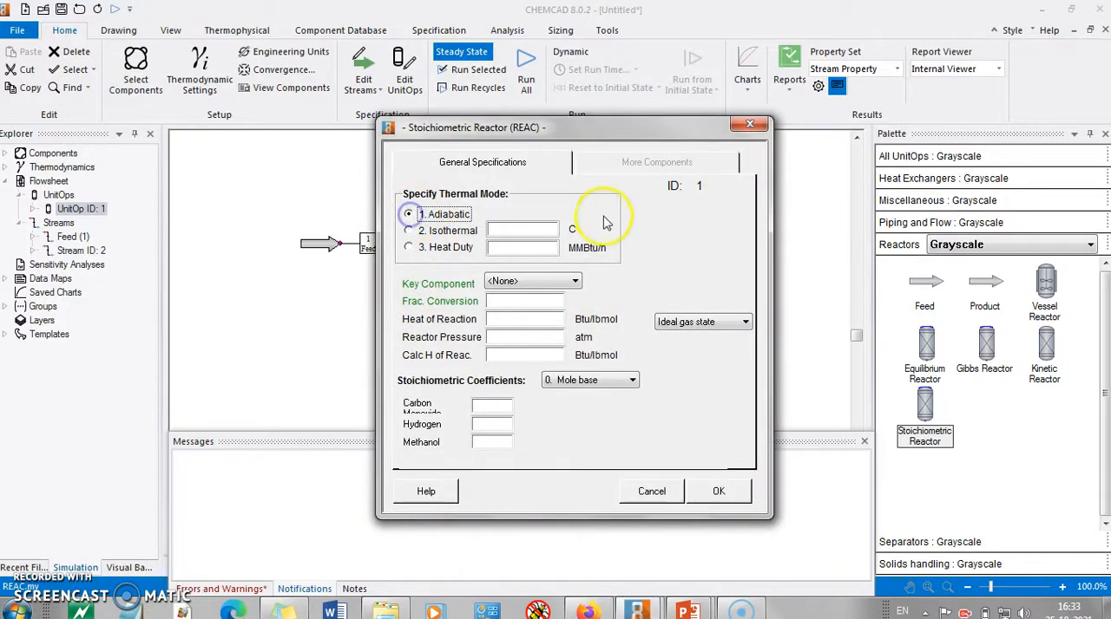
key(alt+Tab)
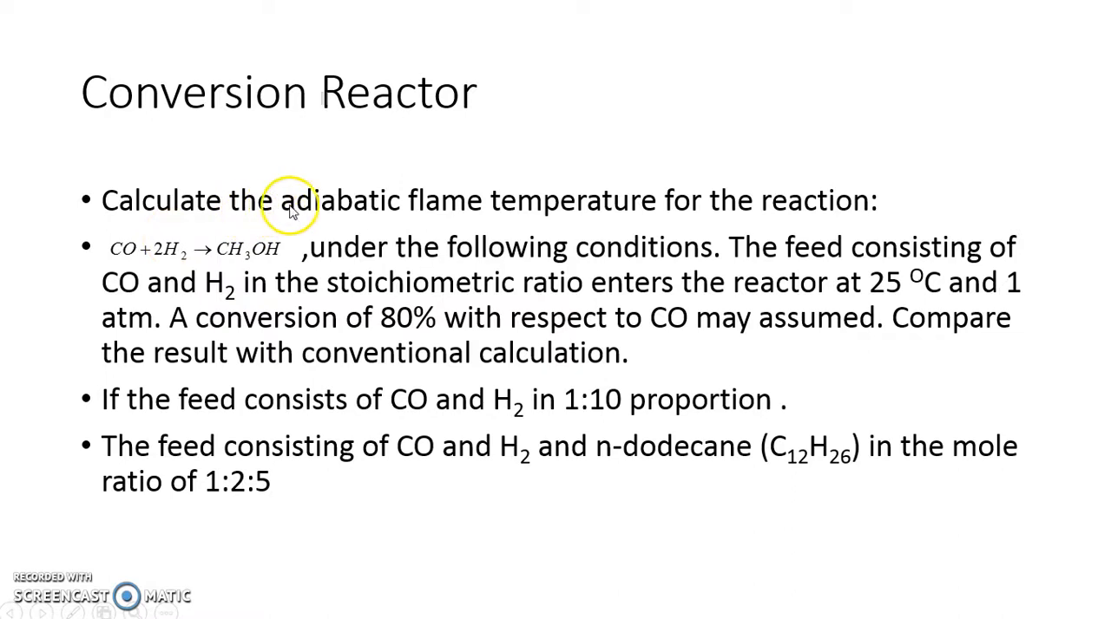
key(alt+Tab)
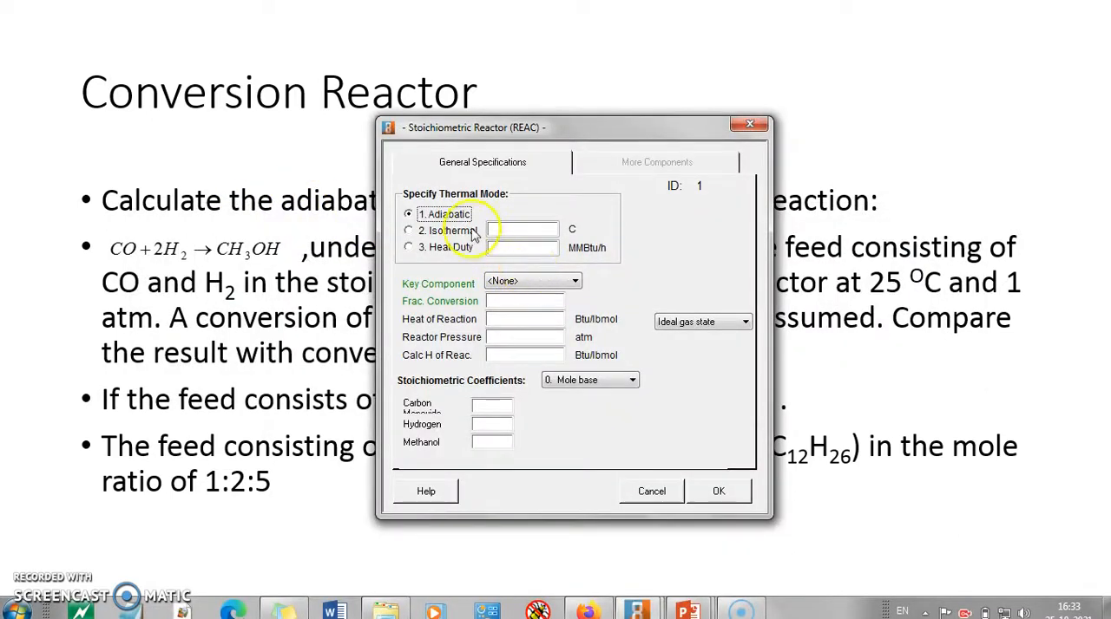
click(548, 277)
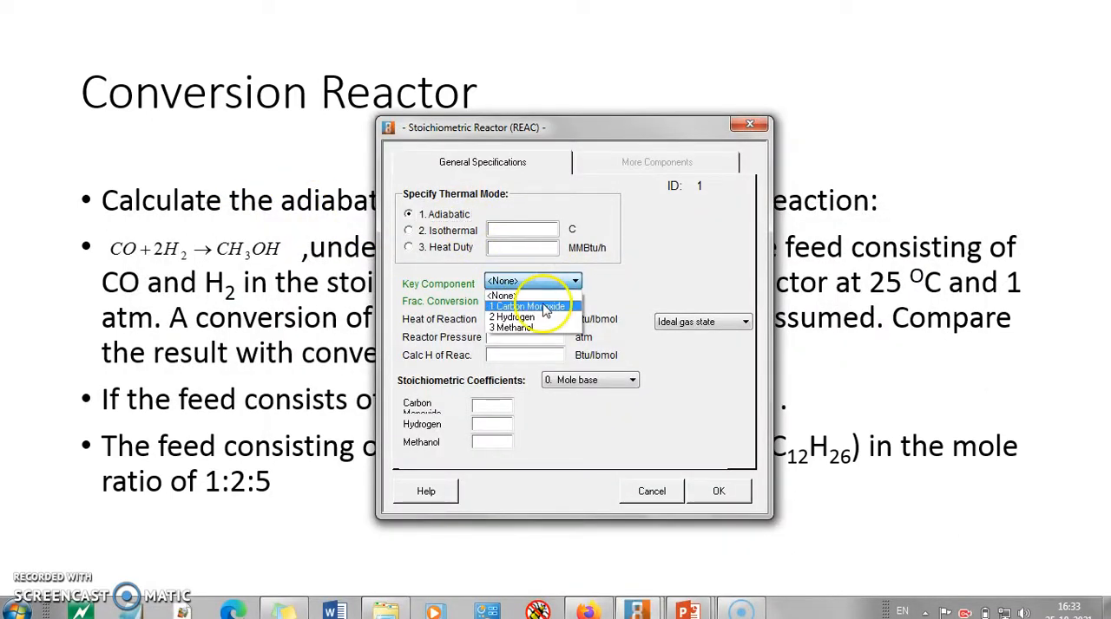
click(545, 308)
click(532, 303)
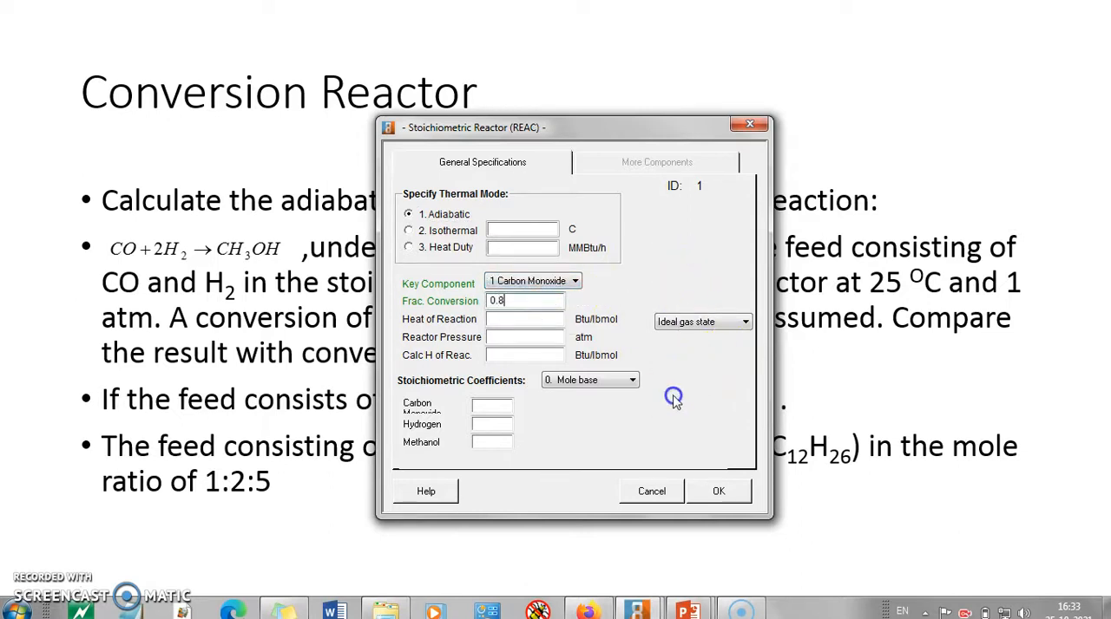
Set the reactor's stoichiometric coefficients to carbon monoxide -1, hydrogen -2 and methanol 1, and review the saved specification
click(493, 408)
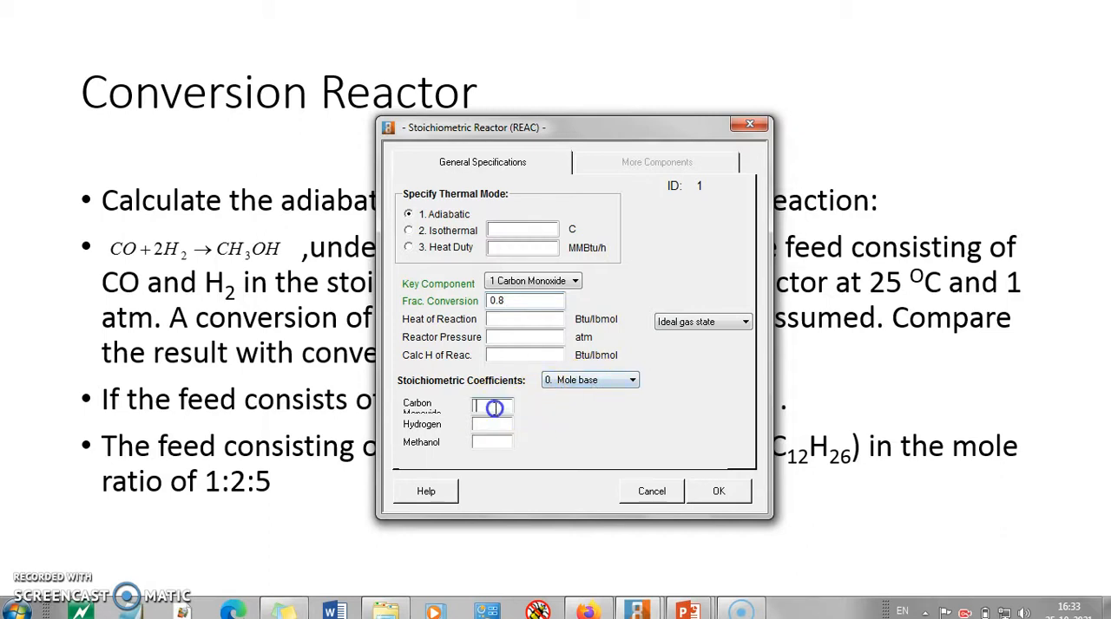
click(503, 426)
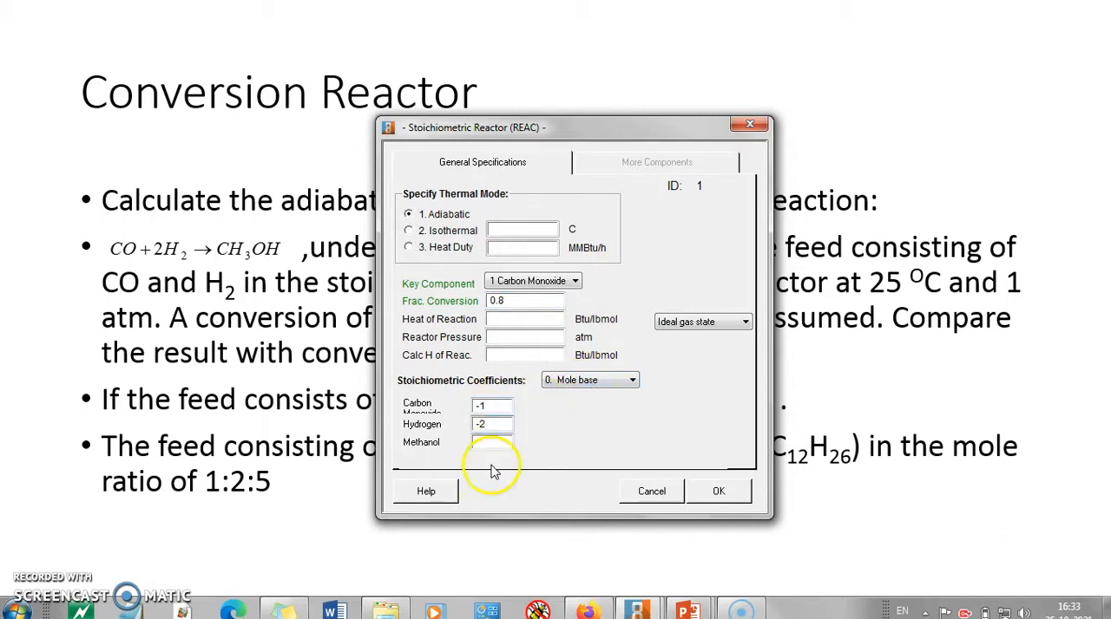
text(1)
click(728, 493)
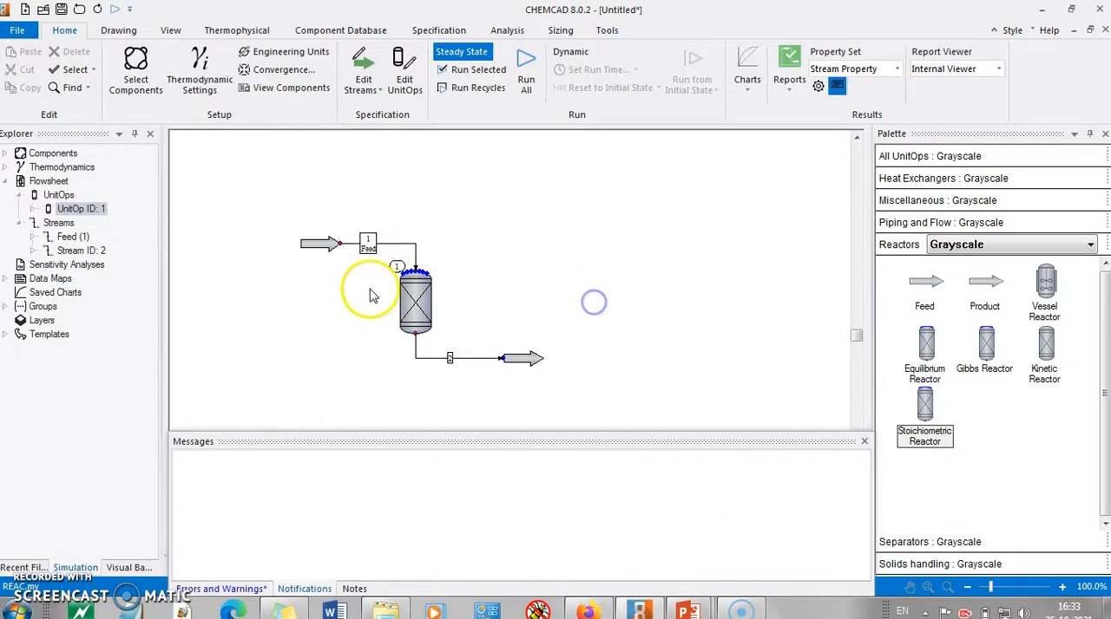
double_click(415, 295)
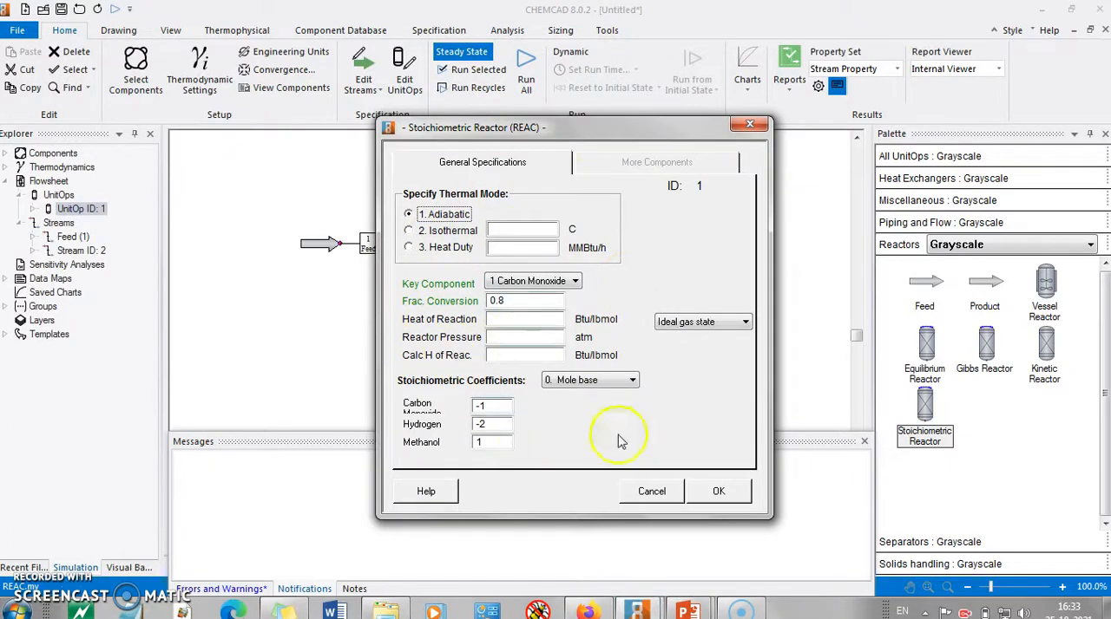
click(721, 491)
Select the whole flowsheet and run the steady-state simulation for the selection
drag(282, 207, 590, 457)
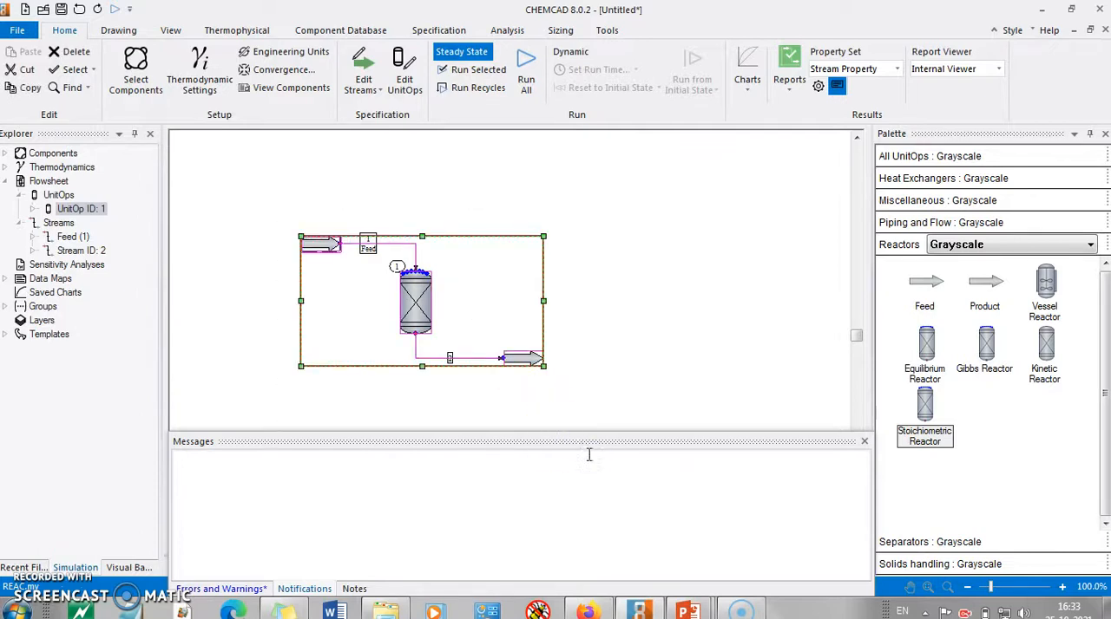
click(475, 73)
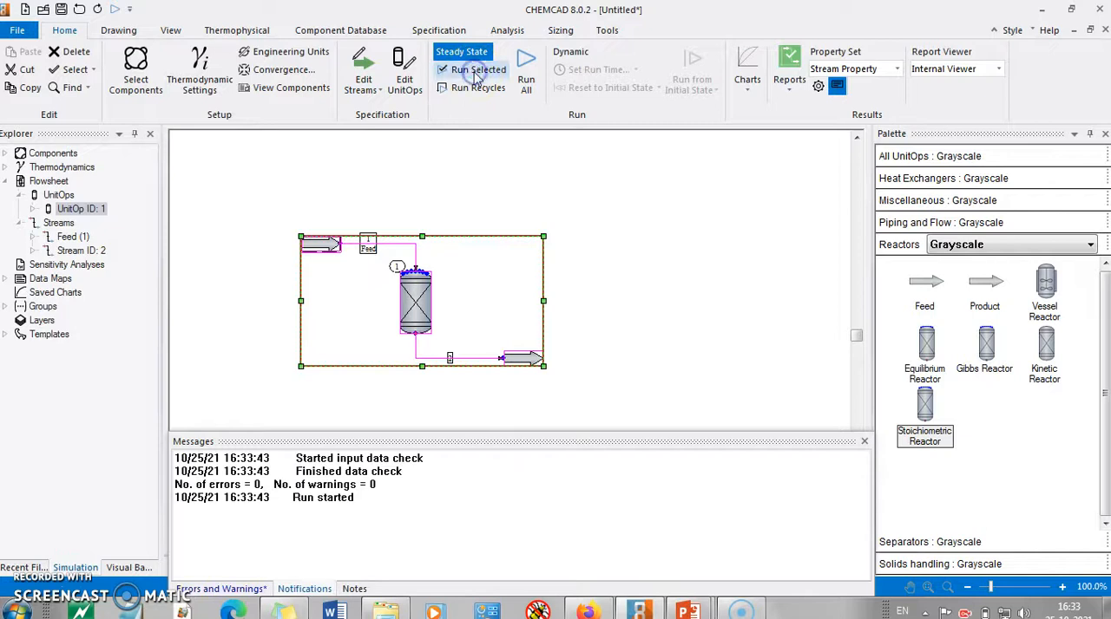
click(674, 313)
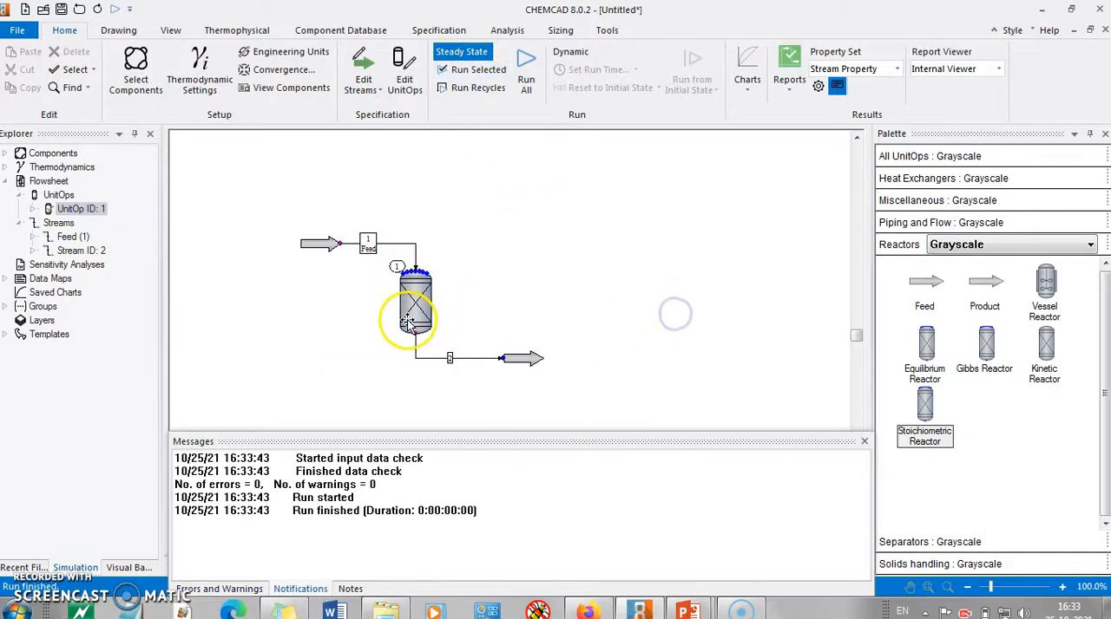
Open the product stream's data to examine the outlet temperature and component flows
click(528, 360)
double_click(529, 360)
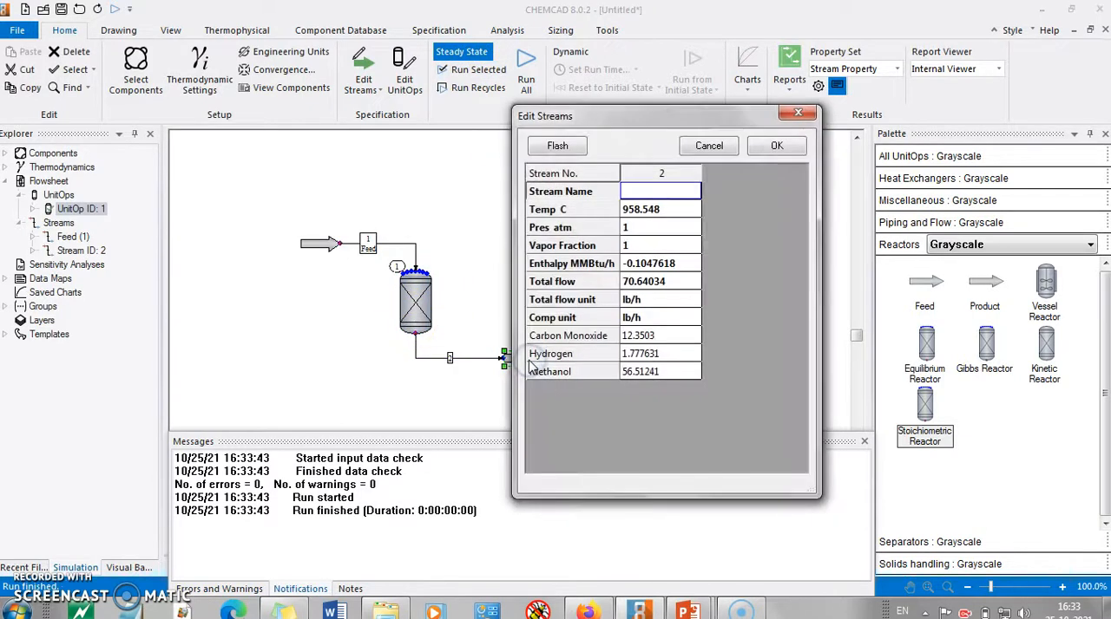
Set the product stream's component flow unit to kmol/h and check the converted flows and outlet temperature
click(674, 319)
click(694, 320)
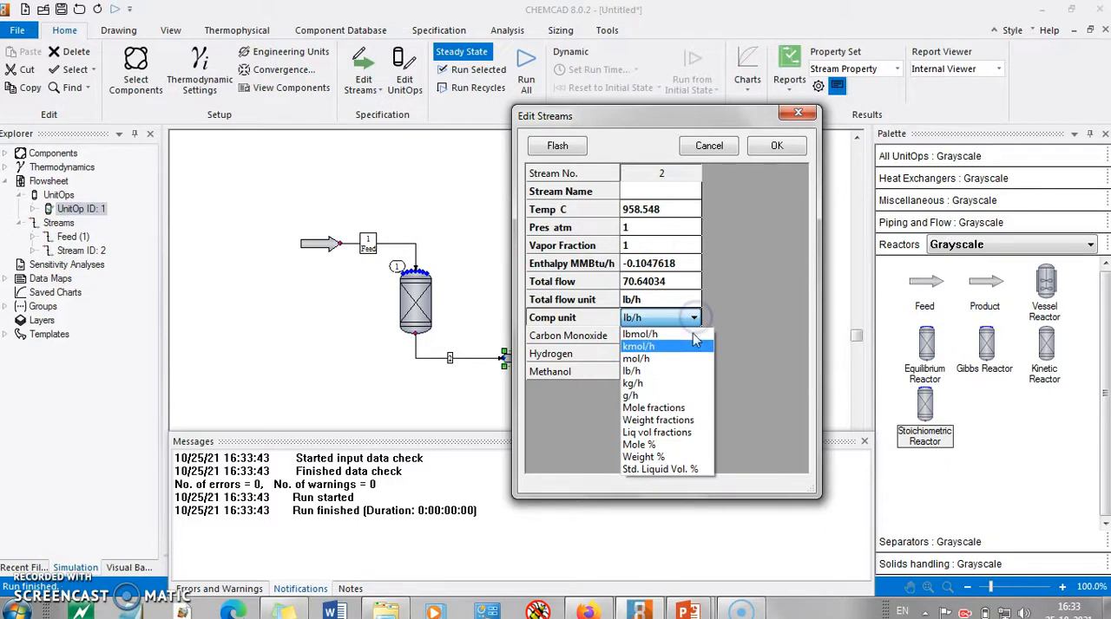
click(682, 348)
click(660, 370)
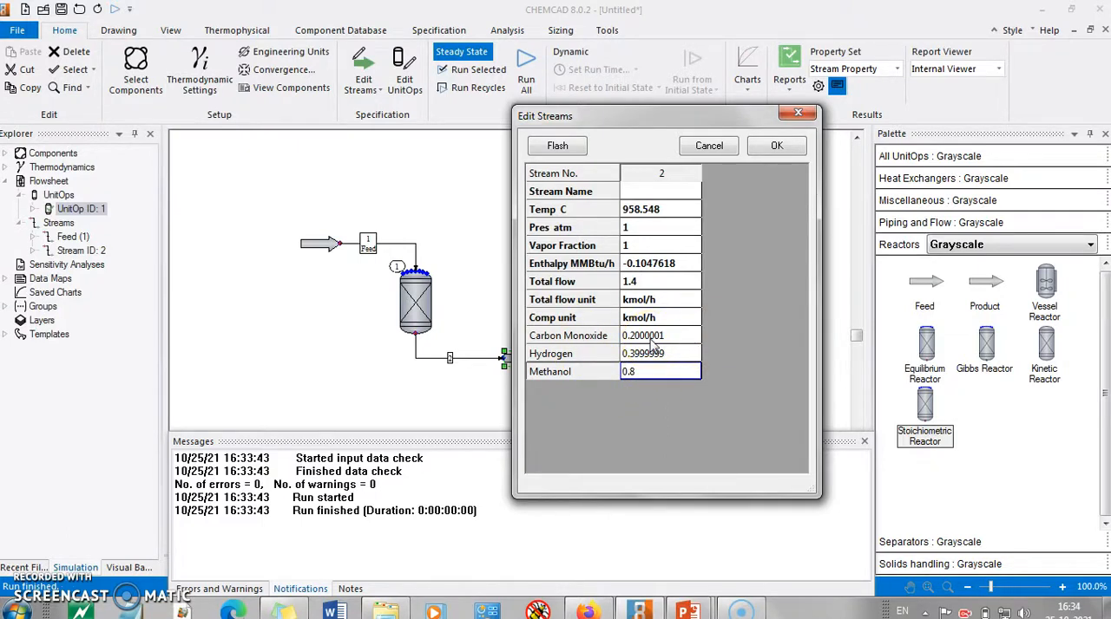
click(676, 210)
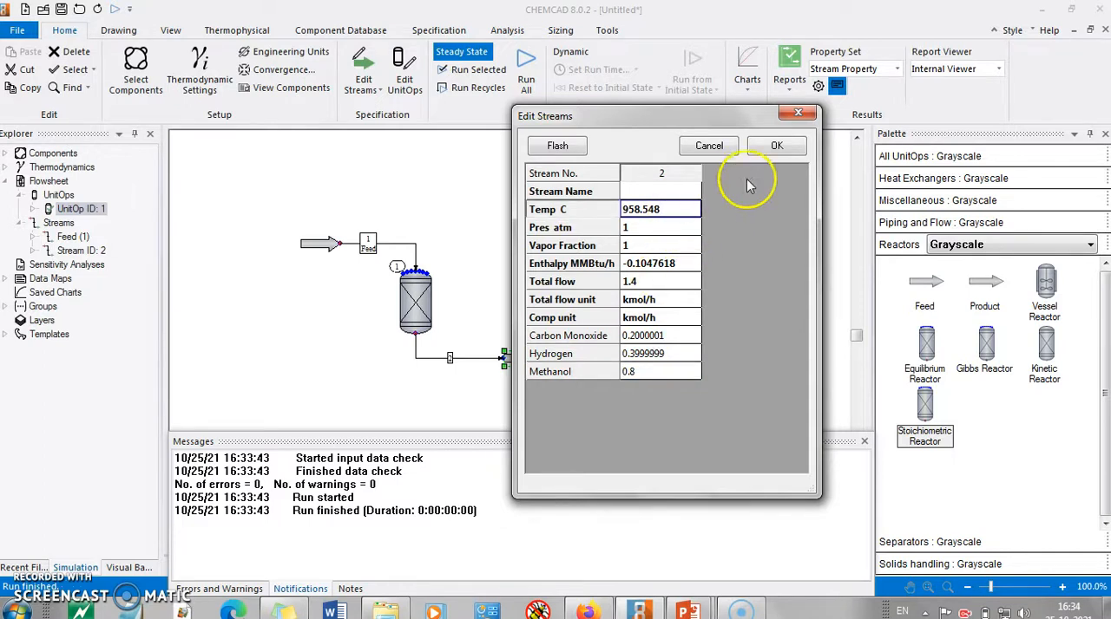
click(786, 146)
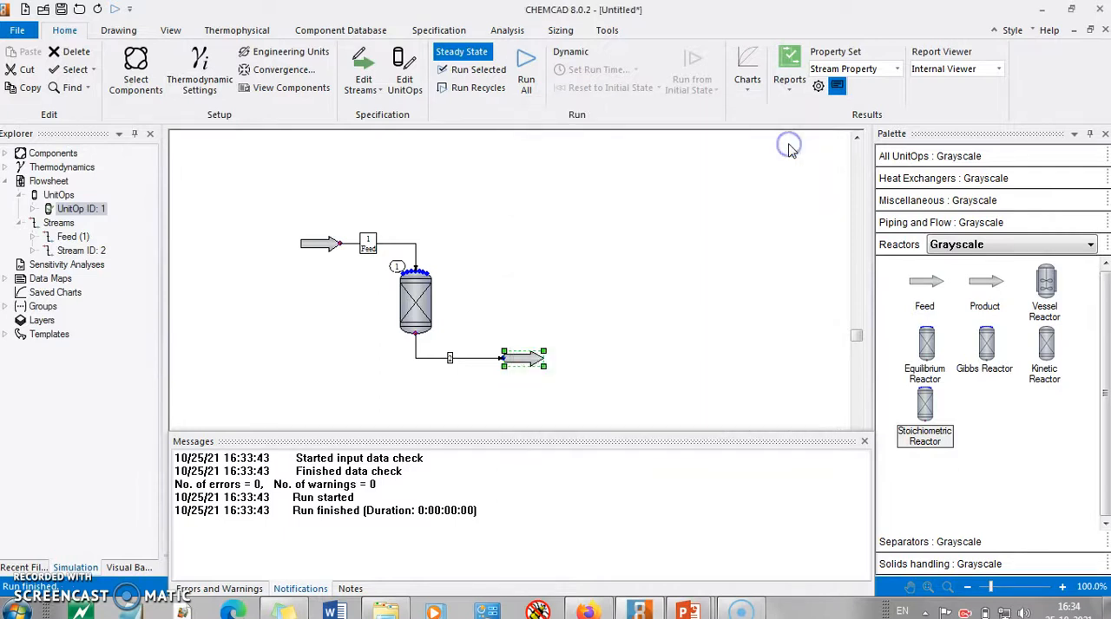
Set the hydrogen flow of the feed stream to 10 kmol/h, flash the stream and save it
drag(293, 217, 602, 396)
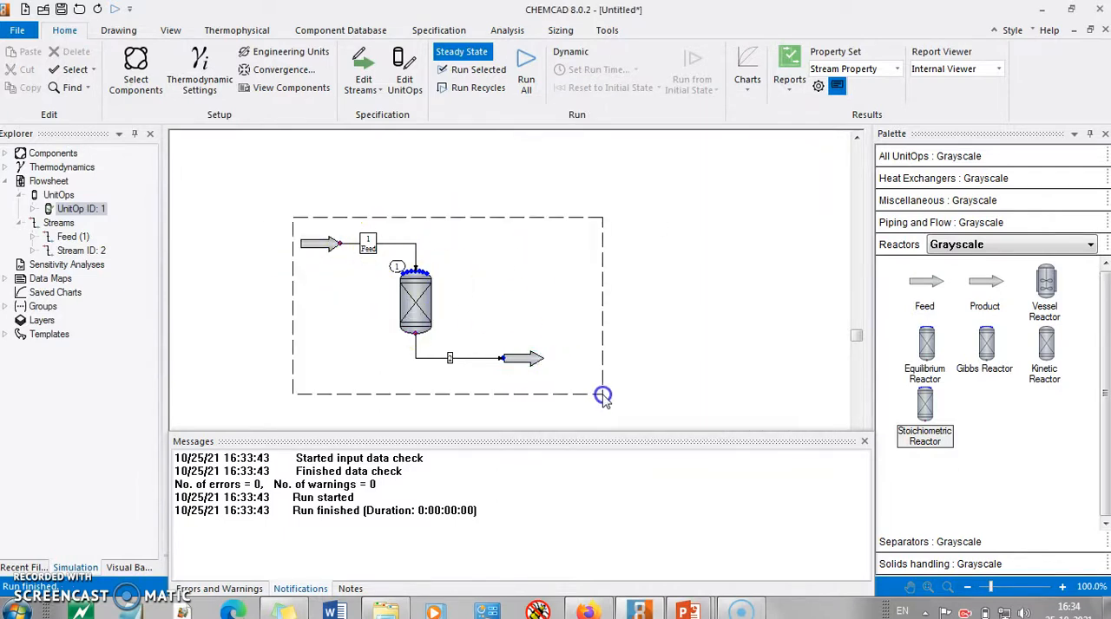
click(444, 182)
double_click(323, 242)
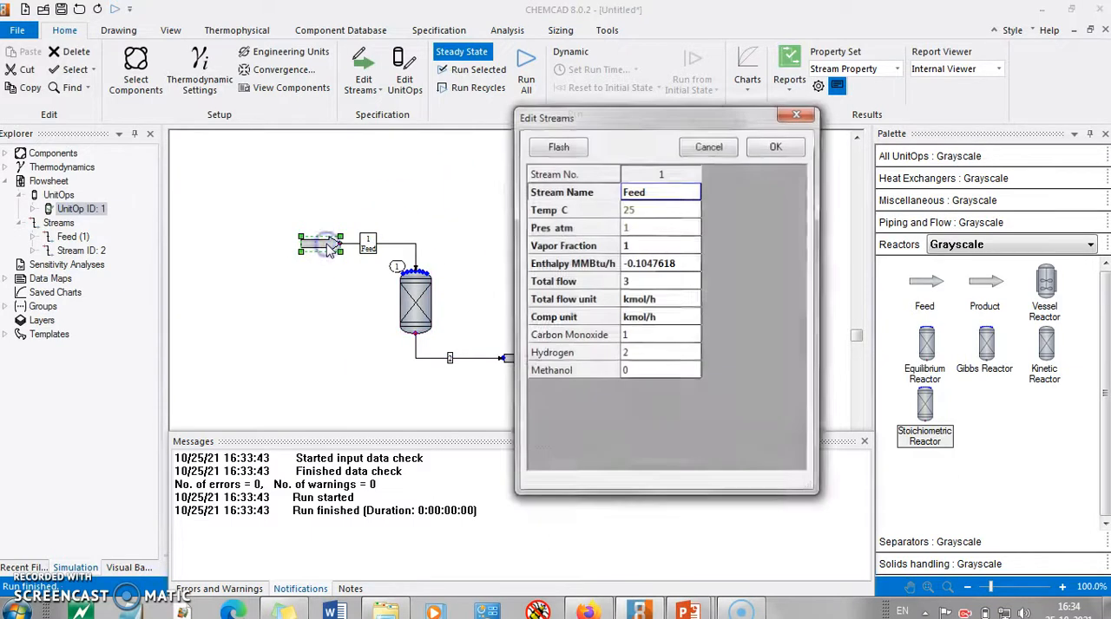
click(657, 357)
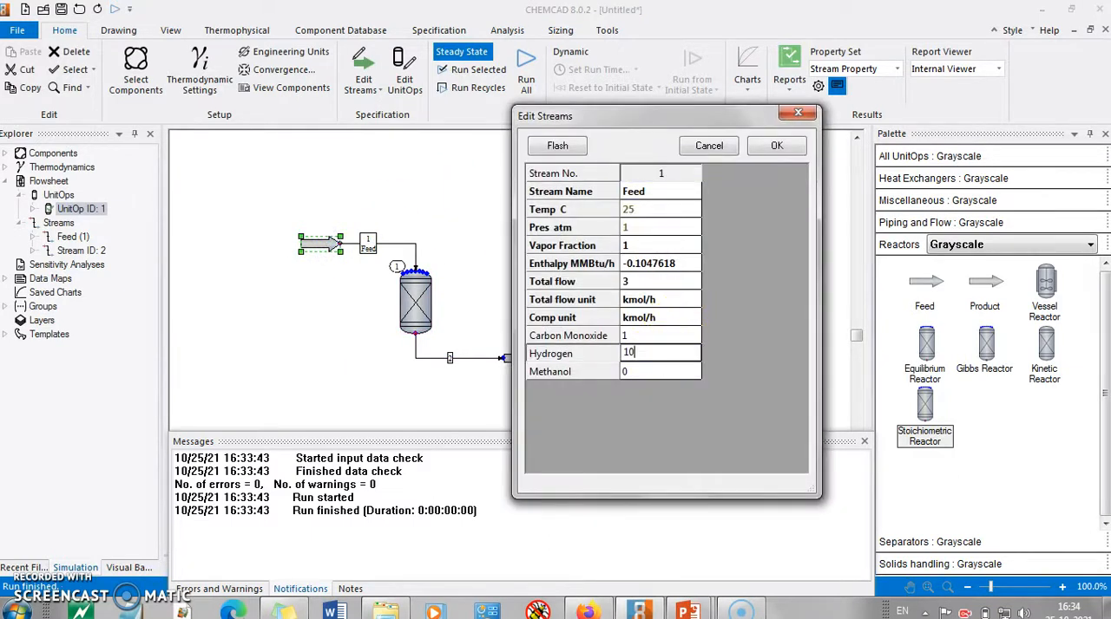
click(558, 147)
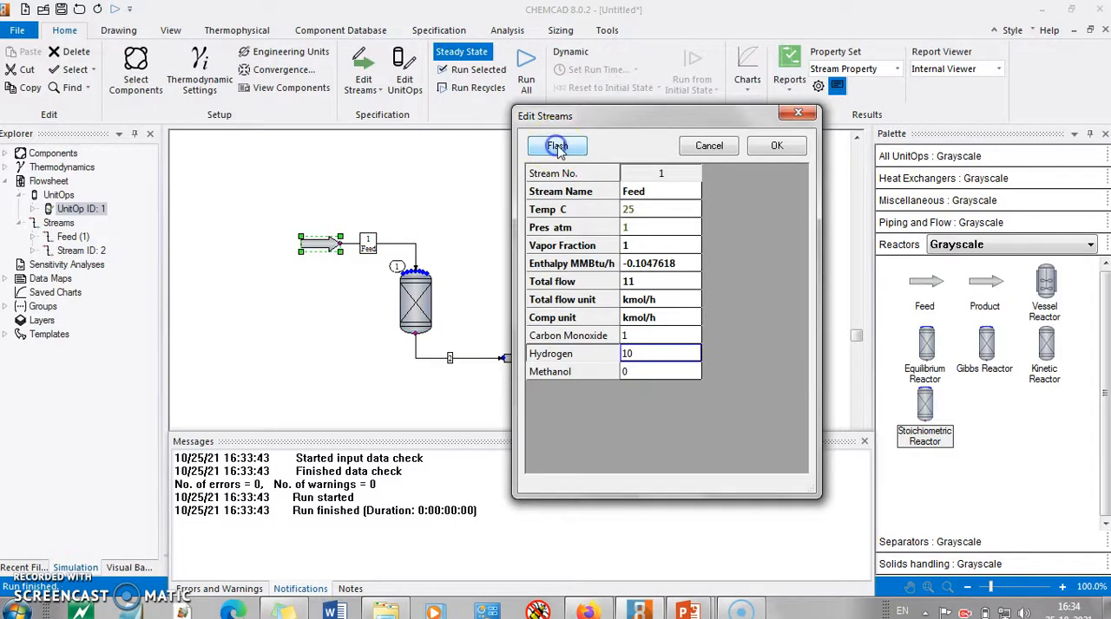
click(775, 145)
click(595, 233)
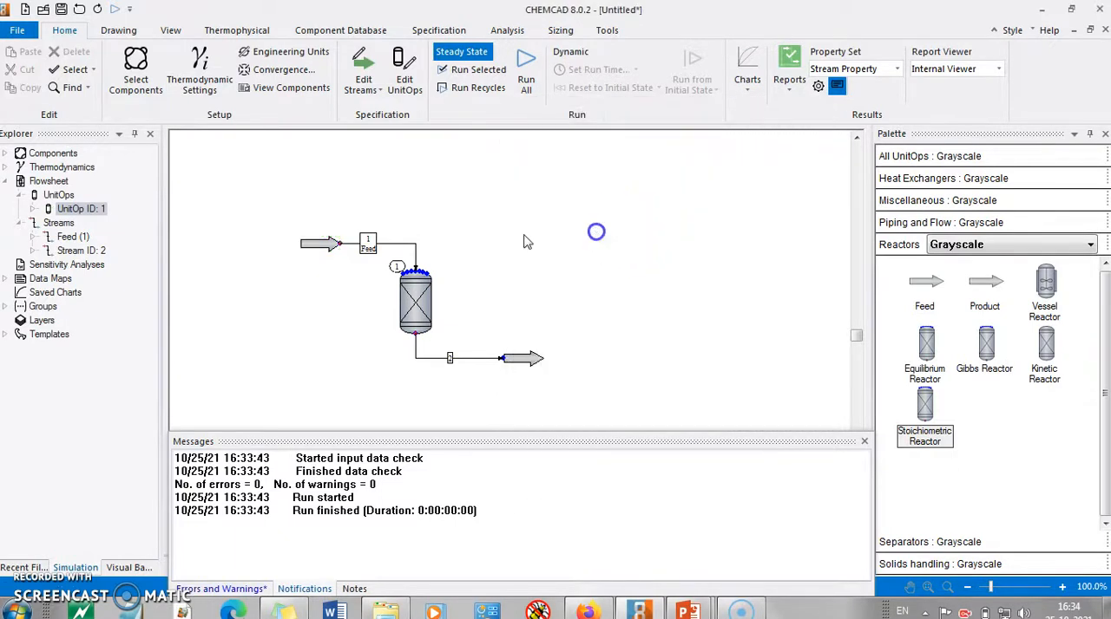
Select the whole flowsheet and run the steady-state simulation for the 1:10 carbon monoxide to hydrogen feed
drag(270, 208, 599, 379)
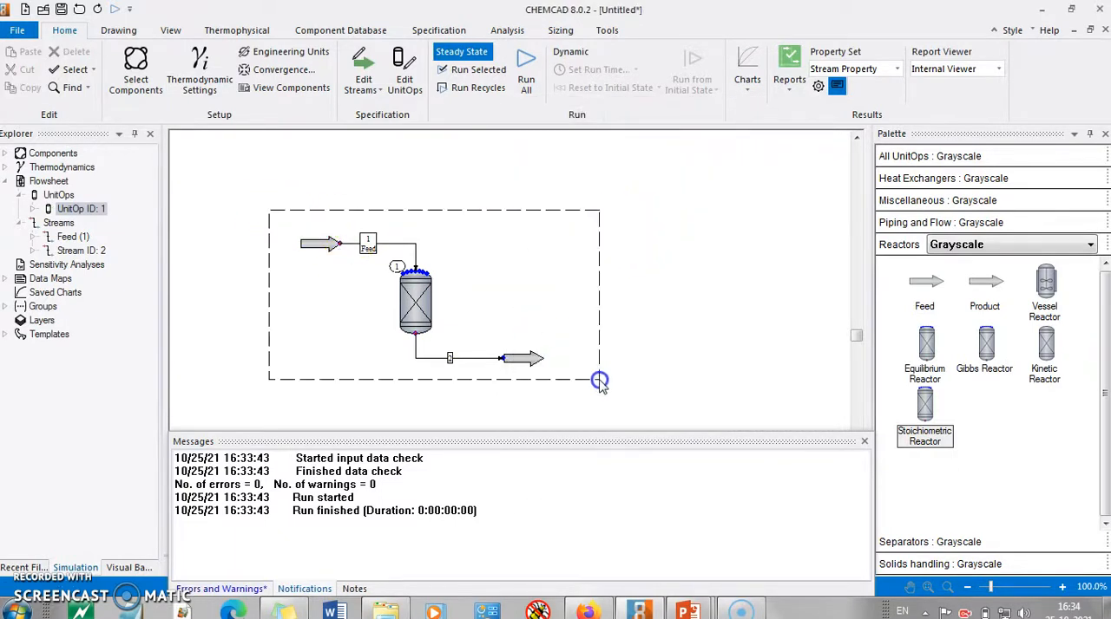
click(453, 69)
click(663, 317)
Open the product stream's data to examine the outlet temperature for the hydrogen-rich feed, looking briefly at the reactor specification first
double_click(414, 304)
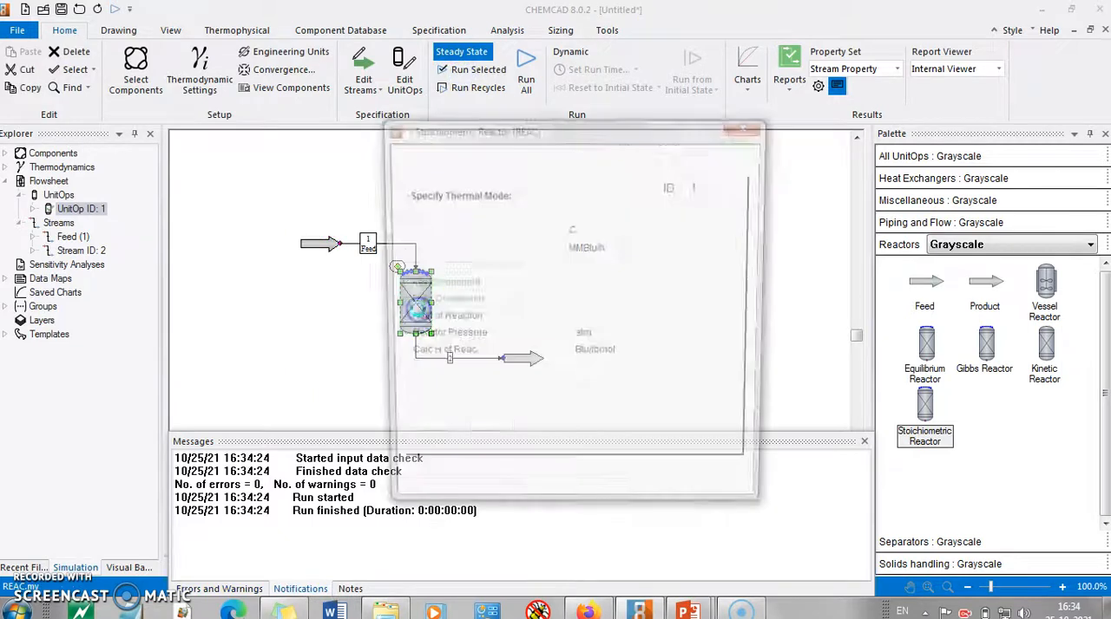
click(749, 124)
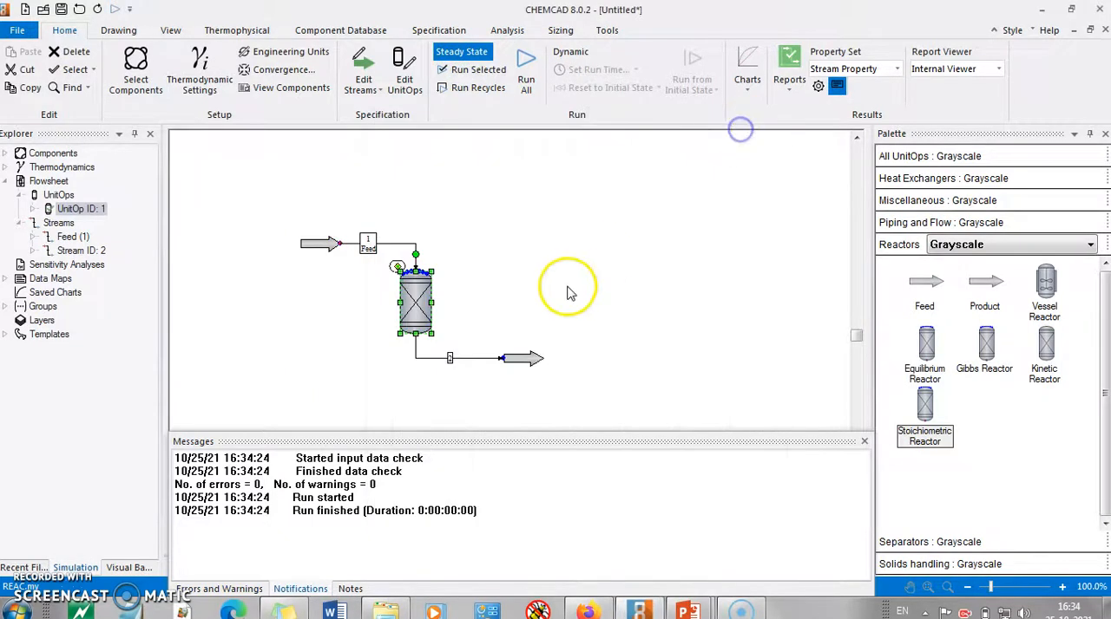
double_click(527, 355)
click(663, 203)
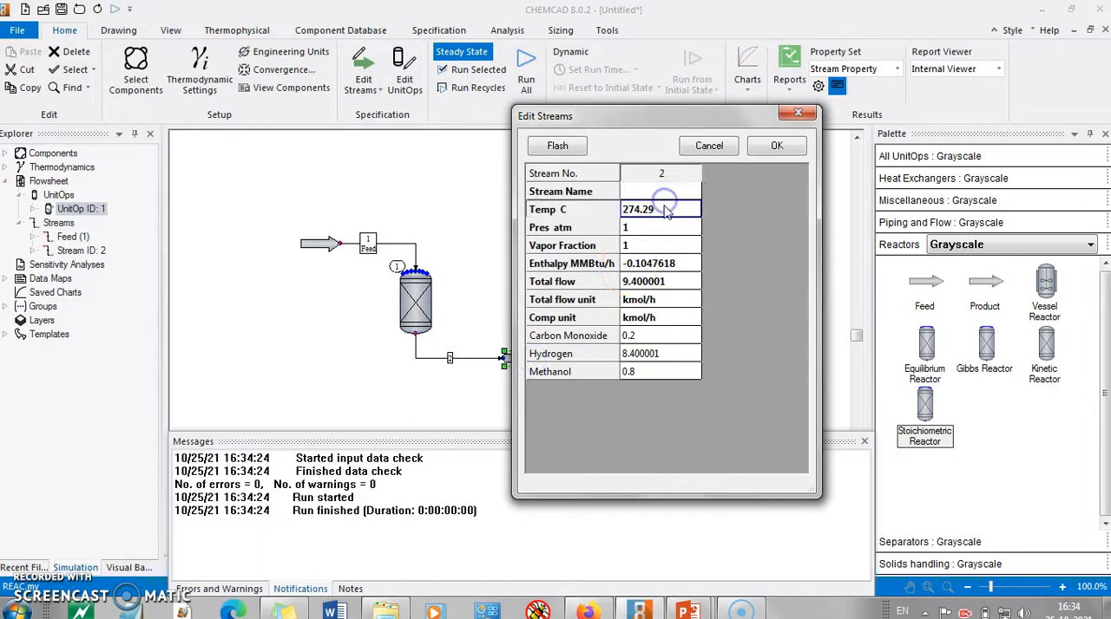
click(784, 119)
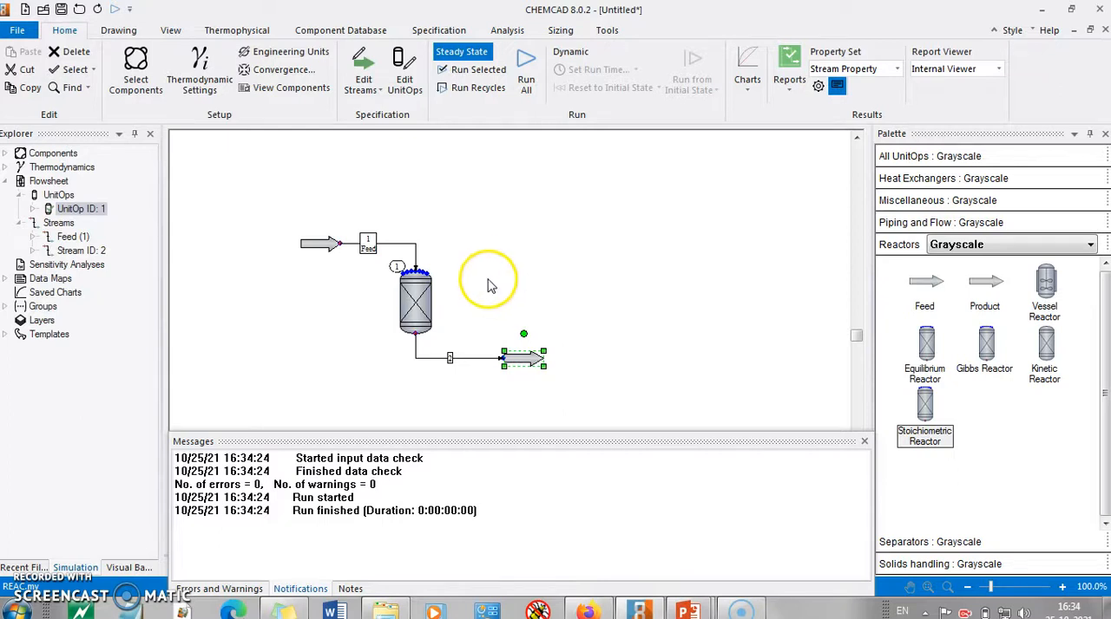
Find N-Dodecane in the component database, add it to the simulation's selected components and dismiss the component messages
click(137, 80)
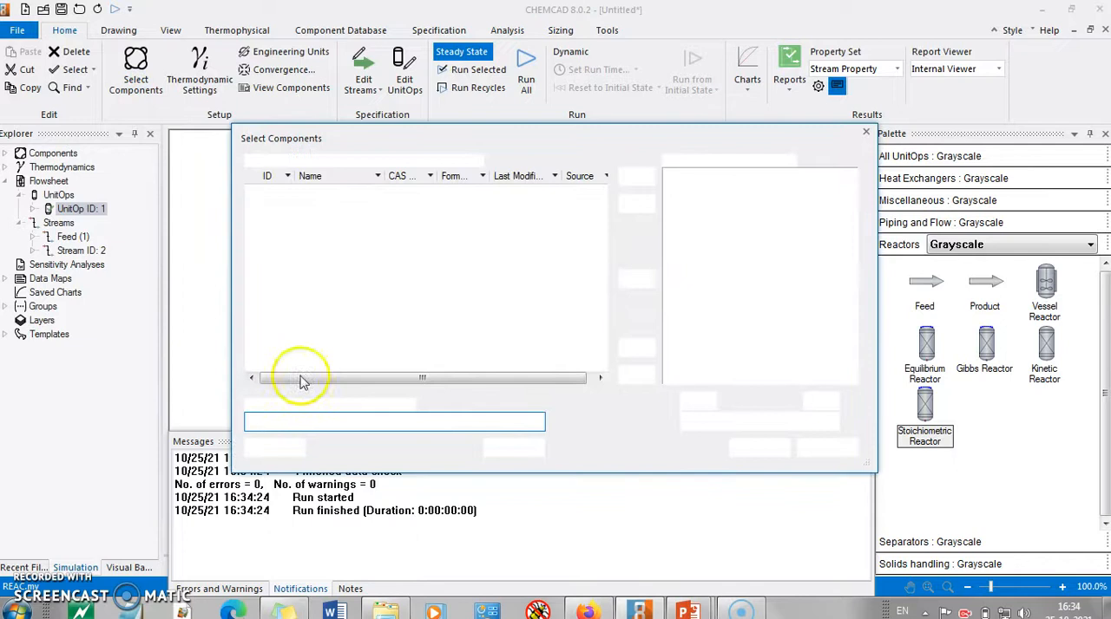
click(279, 416)
text(dodec)
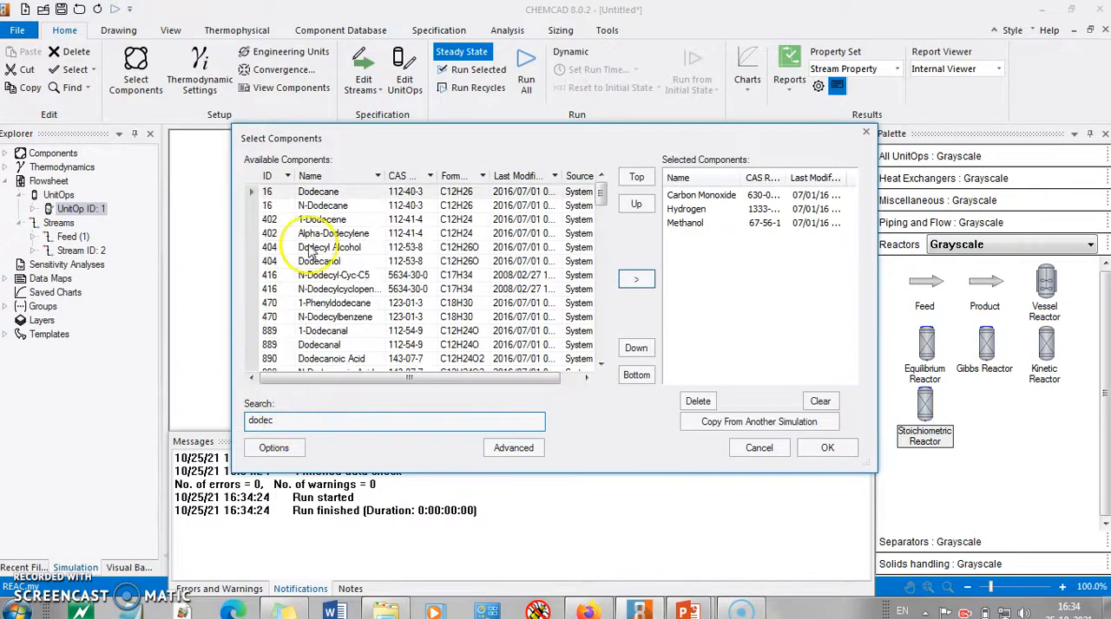
click(338, 206)
click(635, 279)
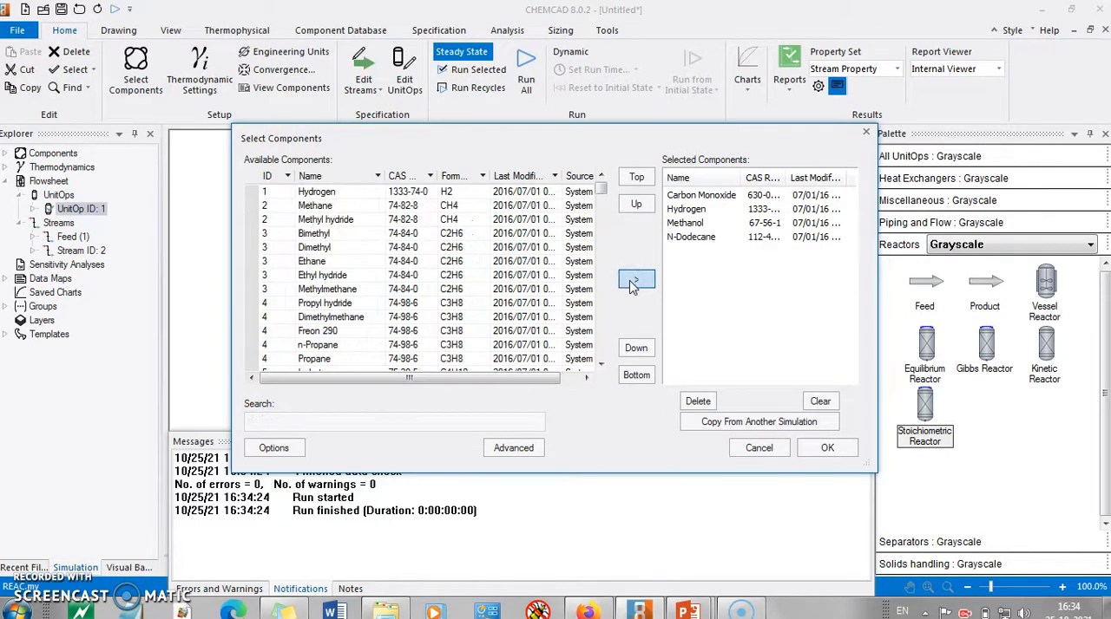
click(825, 446)
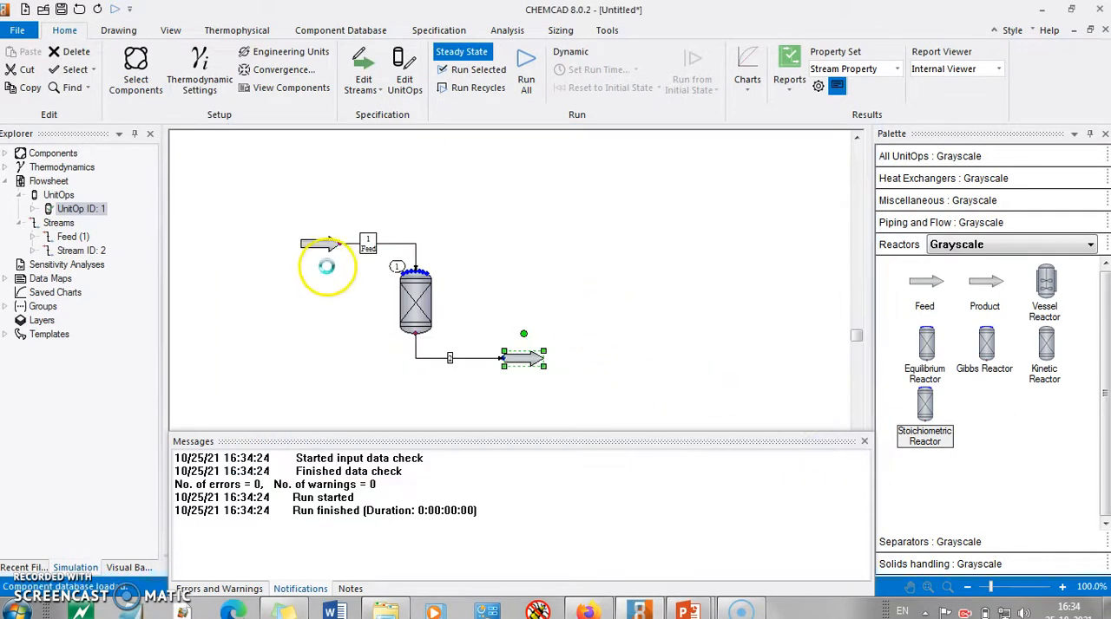
click(565, 426)
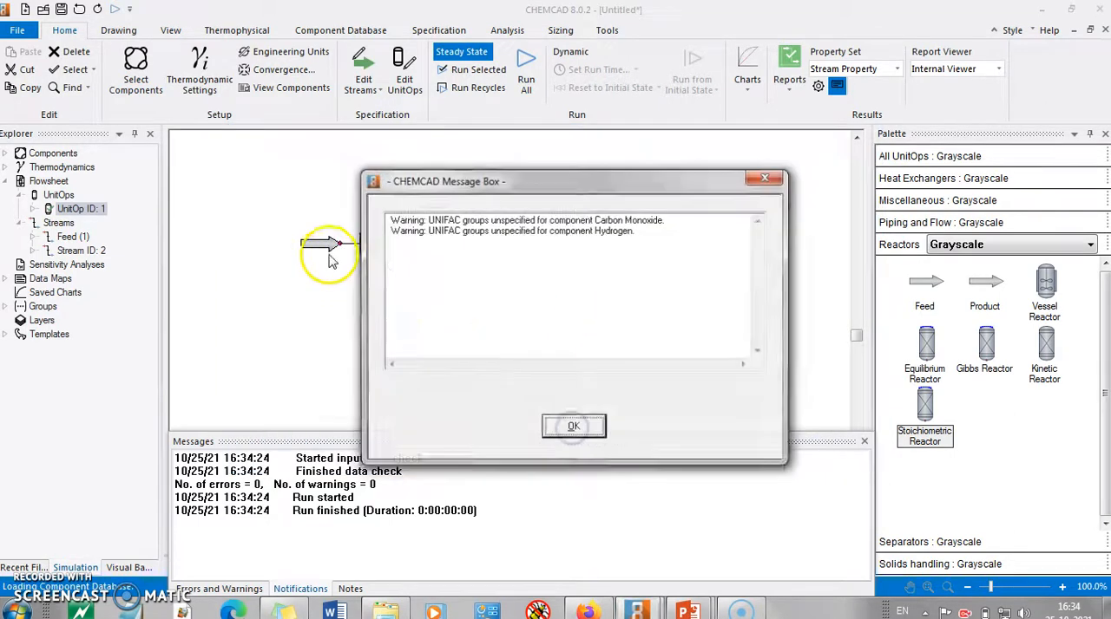
click(567, 426)
Set the feed stream's hydrogen flow to 2 and N-Dodecane flow to 5 kmol/h, consulting the problem slide for the mole ratio
double_click(319, 244)
click(642, 391)
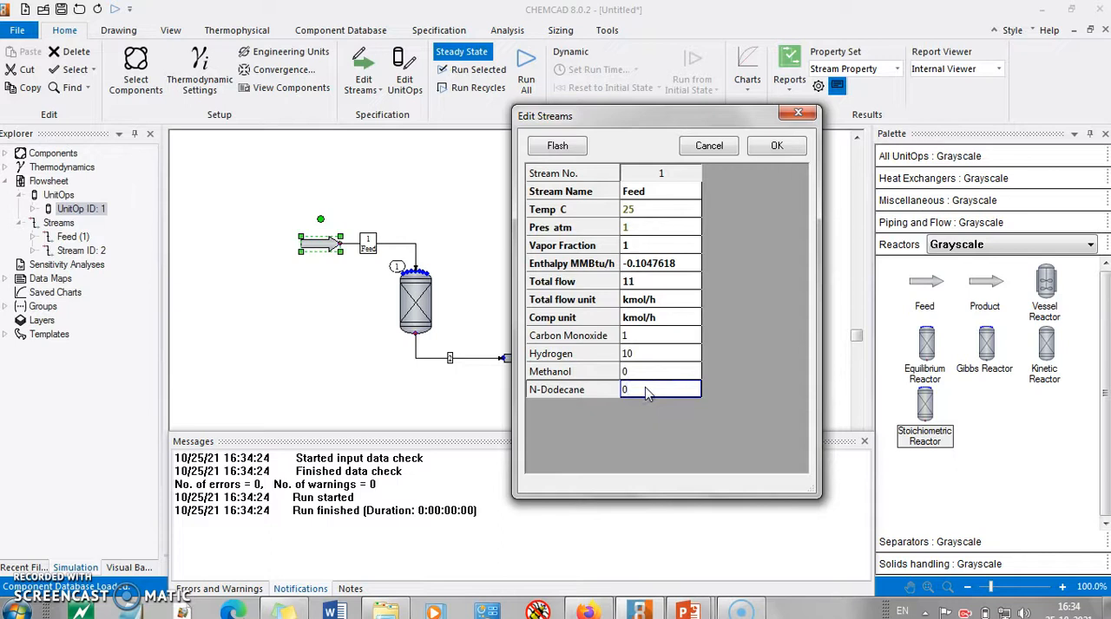
click(641, 355)
text(2)
click(651, 395)
key(alt+Tab)
key(alt+Tab)
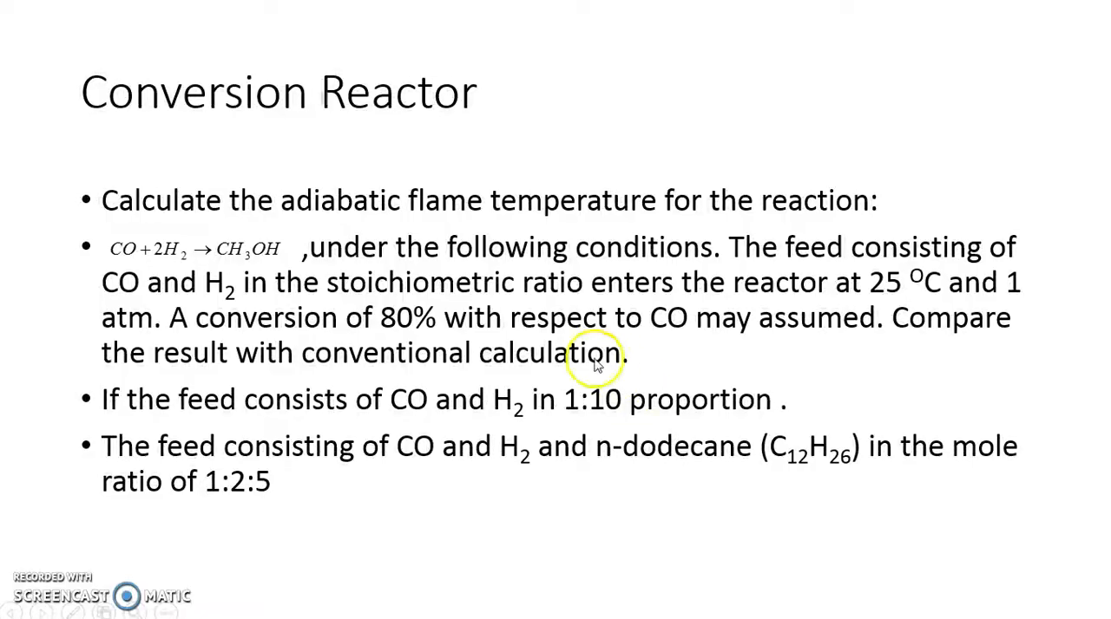
key(alt+Tab)
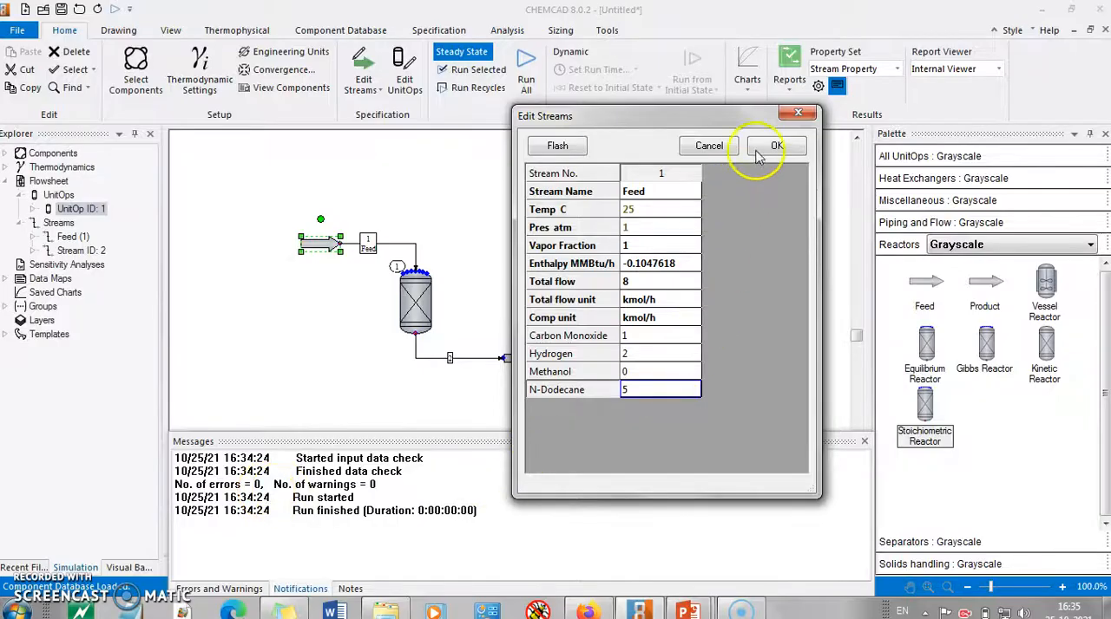
click(765, 146)
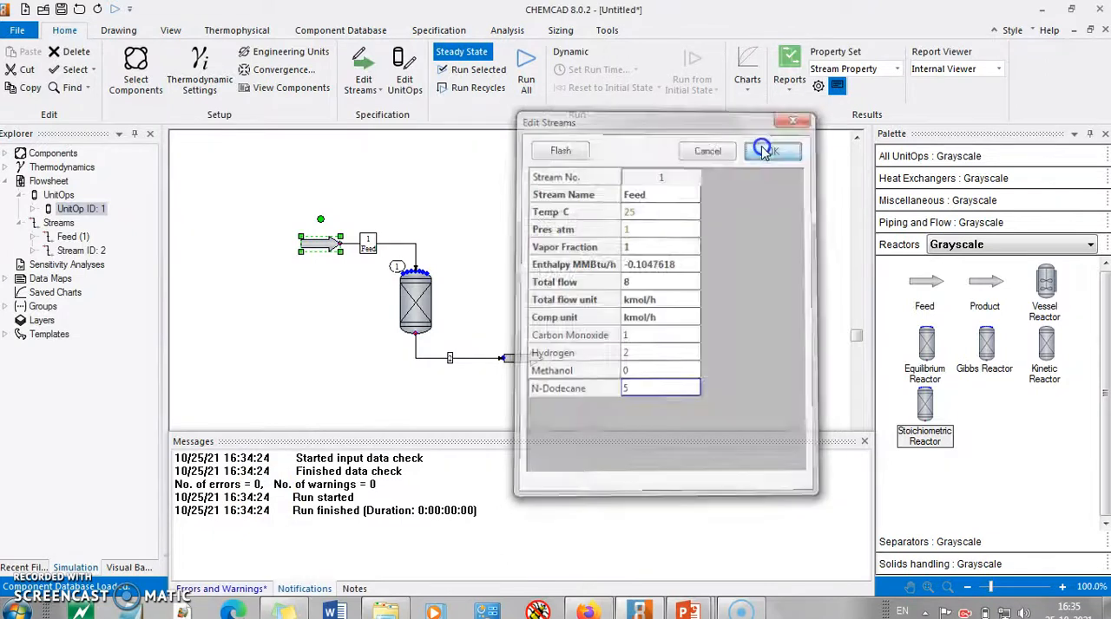
Select the whole flowsheet and run the steady-state simulation for the feed containing N-Dodecane
drag(298, 194, 568, 379)
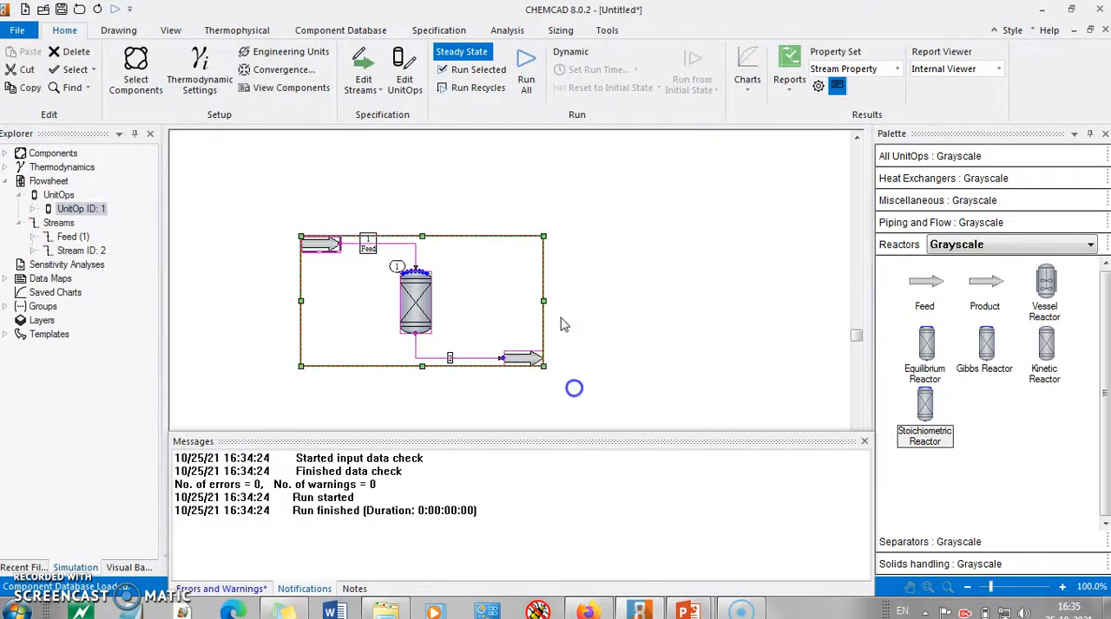
click(463, 51)
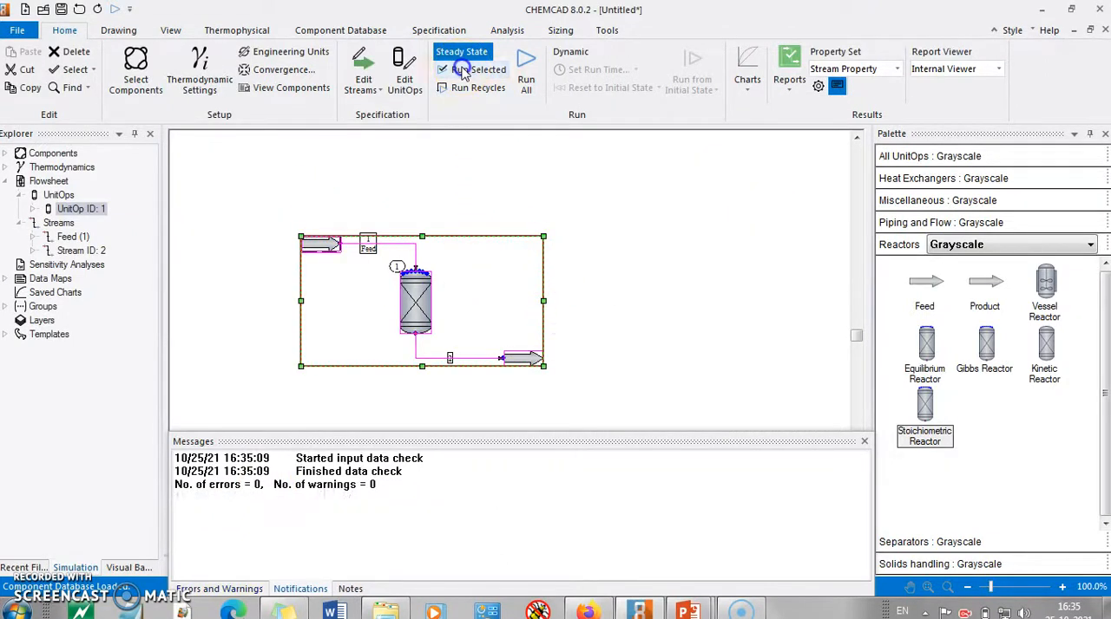
click(692, 323)
Open the product stream's data to examine the outlet temperature and component flows with N-Dodecane present
double_click(523, 357)
click(668, 209)
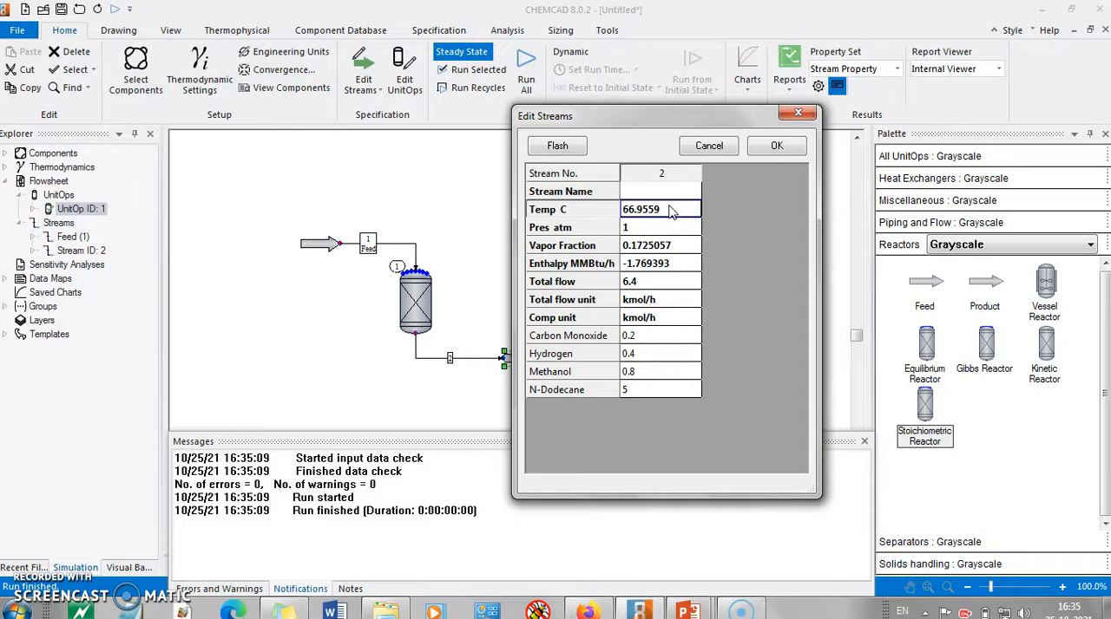
click(711, 150)
click(775, 146)
Open the stoichiometric reactor's specification to review its thermal mode options, key component and fractional conversion
double_click(416, 304)
click(453, 224)
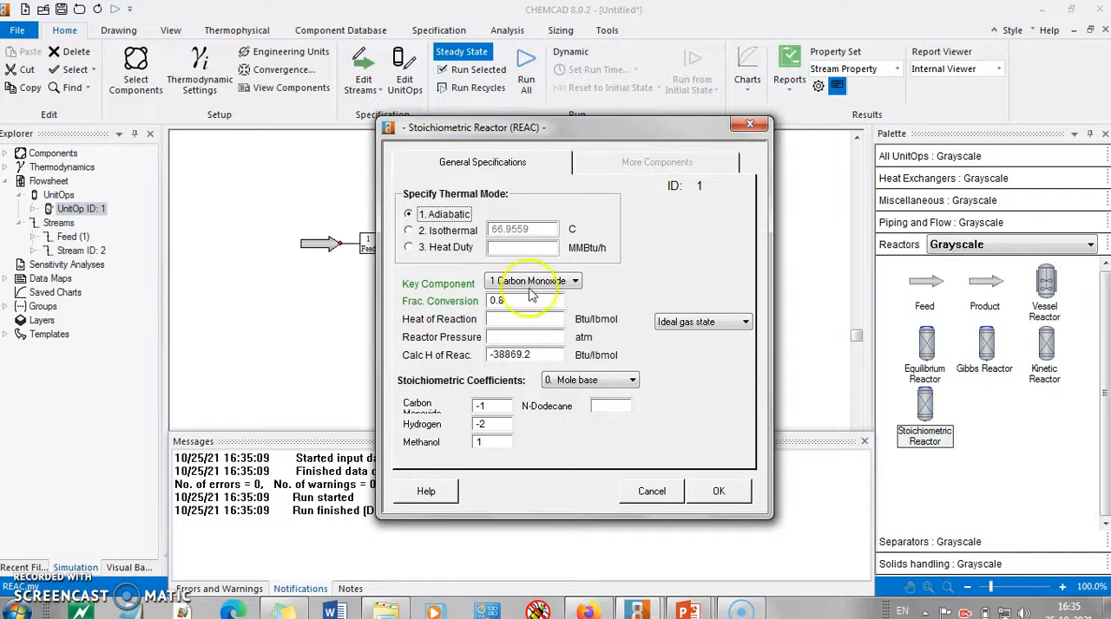
click(403, 247)
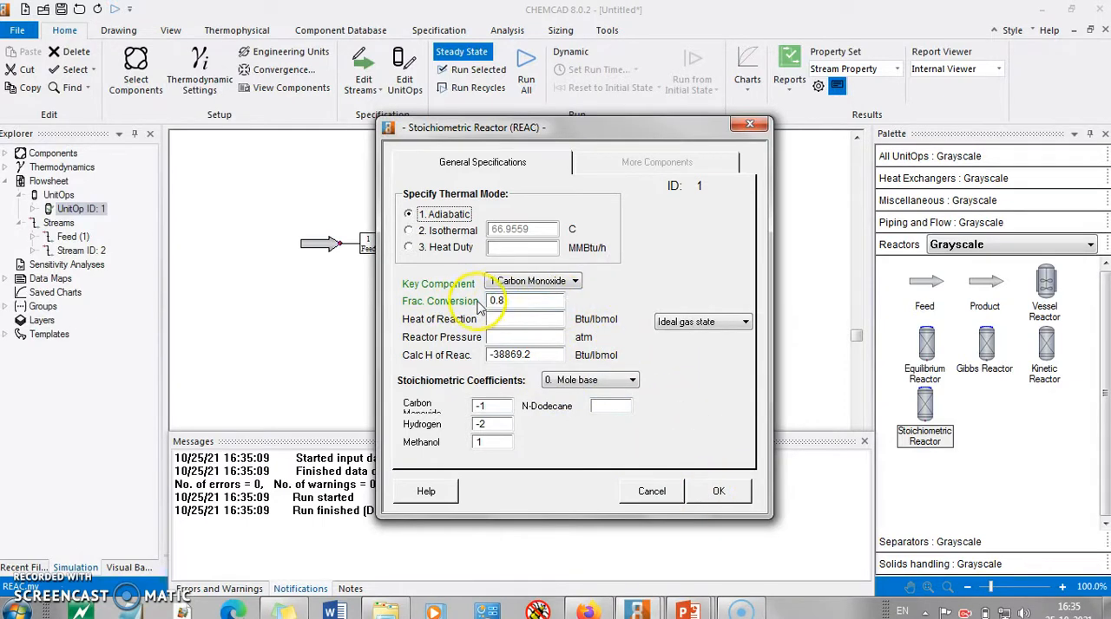
click(714, 491)
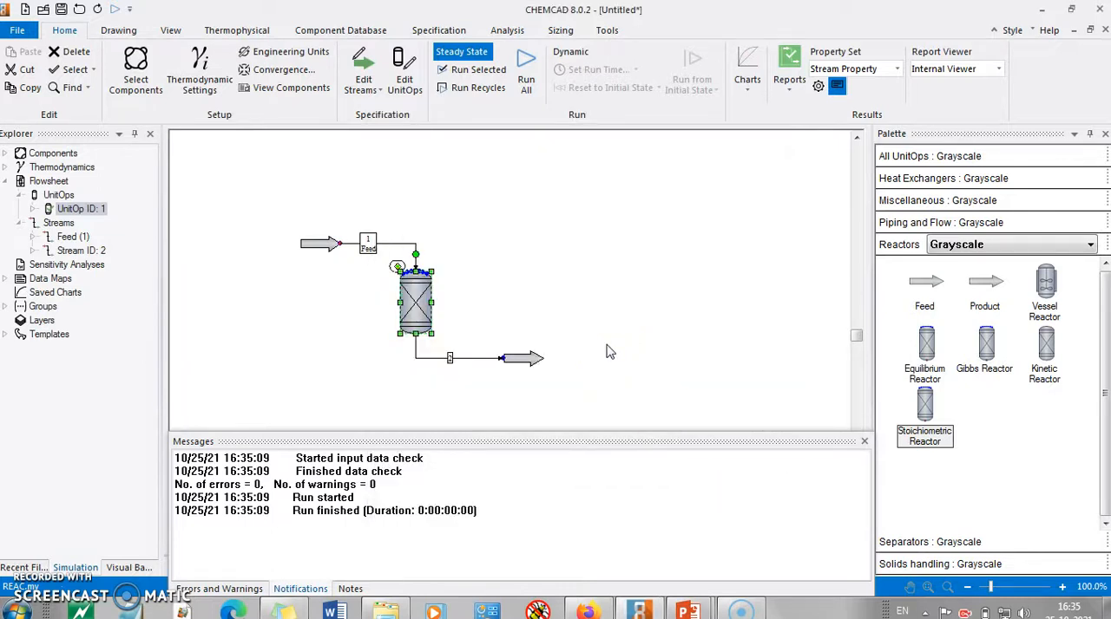
click(920, 356)
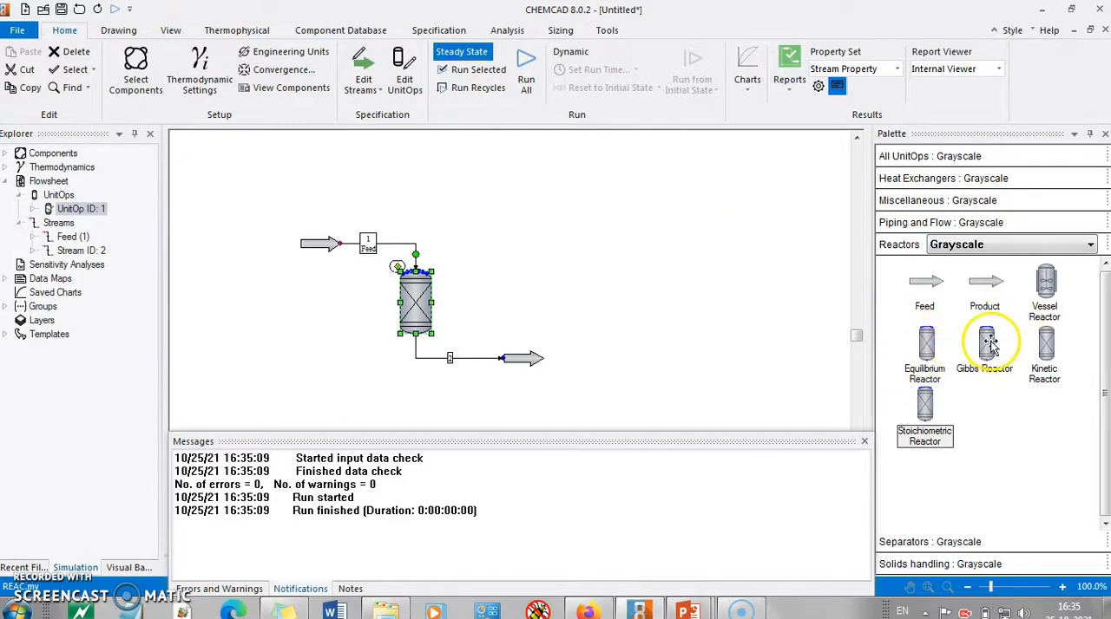